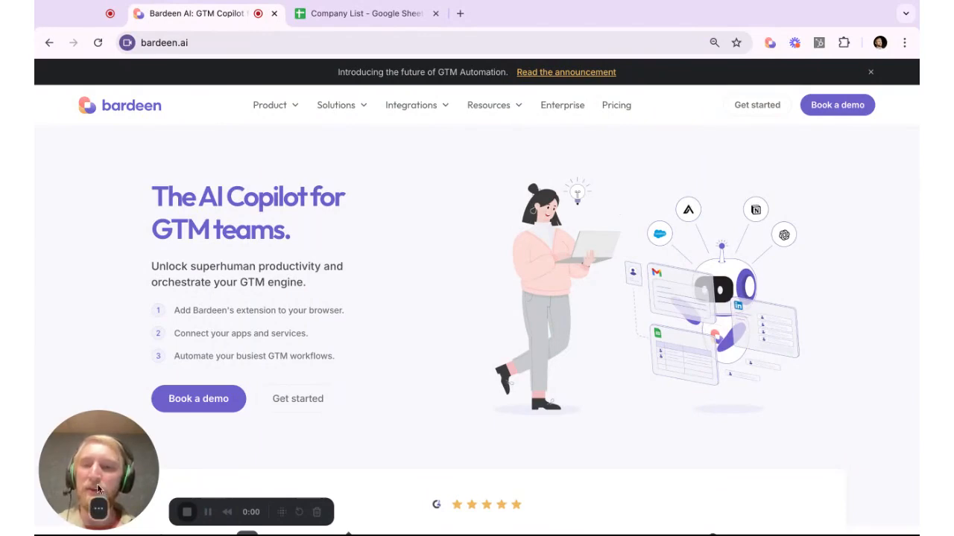
- Open the Bardeen extension and start a new playbook from a blank canvas
click(770, 45)
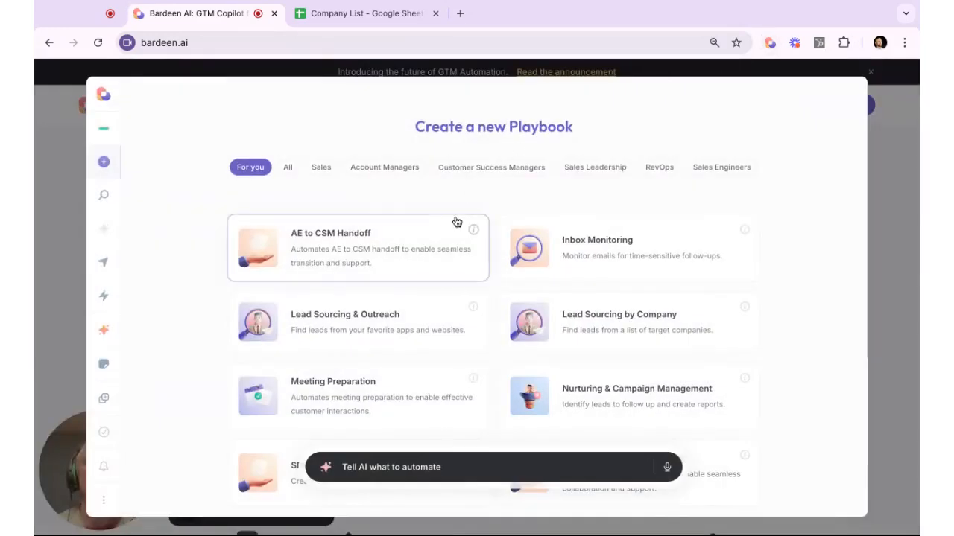
scroll(602, 343, down, 3)
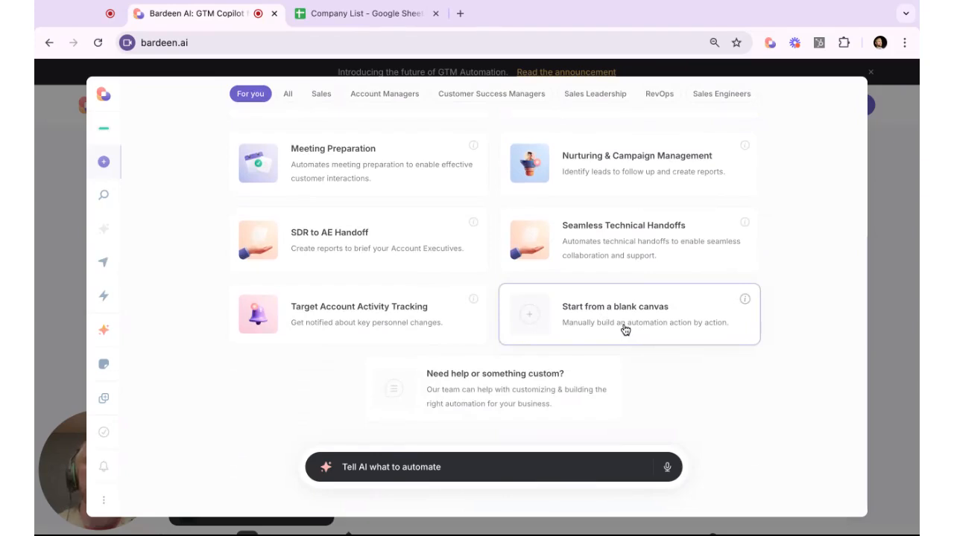
click(625, 331)
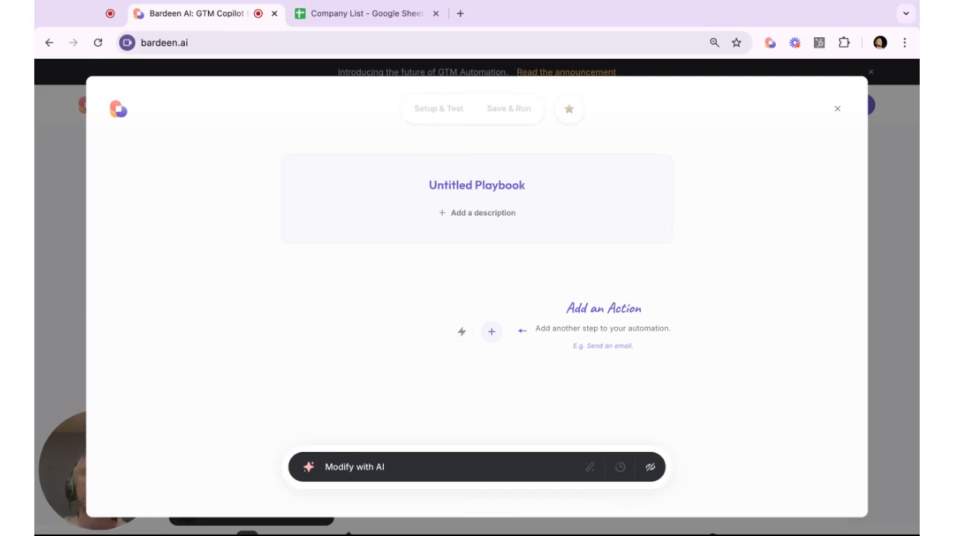
- Find the Google Sheets actions and add "Get table from Google Sheet" as the playbook's first action
click(491, 332)
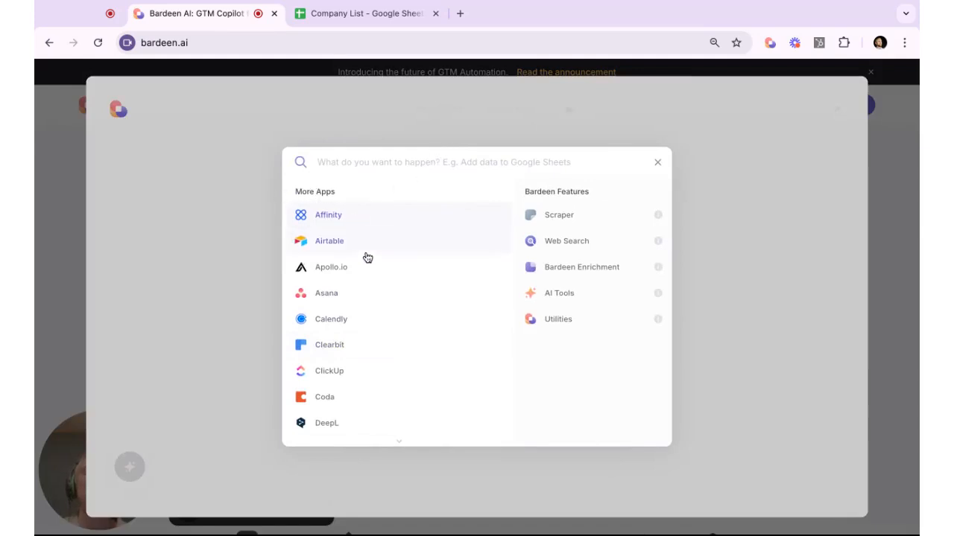
scroll(390, 279, down, 5)
scroll(330, 277, down, 10)
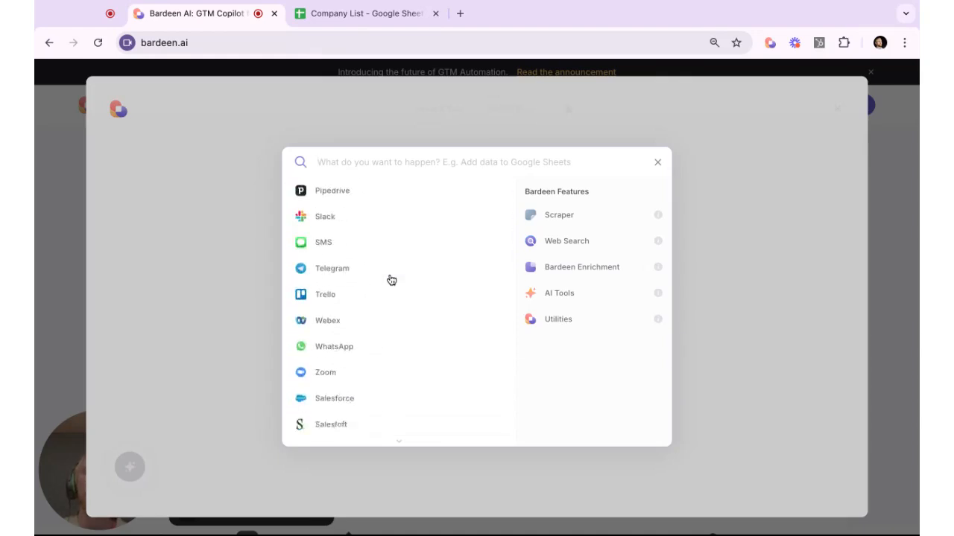
scroll(330, 276, up, 3)
scroll(399, 311, up, 10)
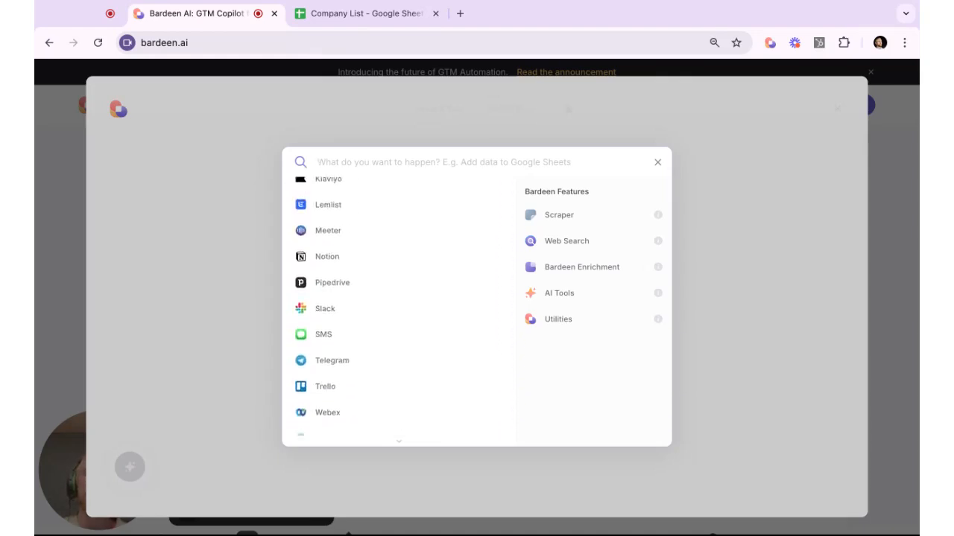
scroll(398, 312, up, 1)
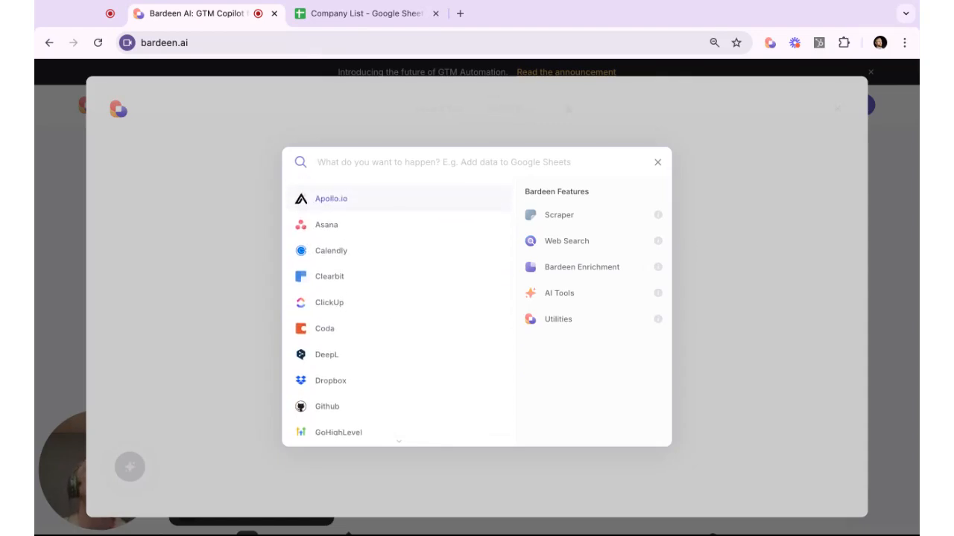
scroll(398, 311, up, 3)
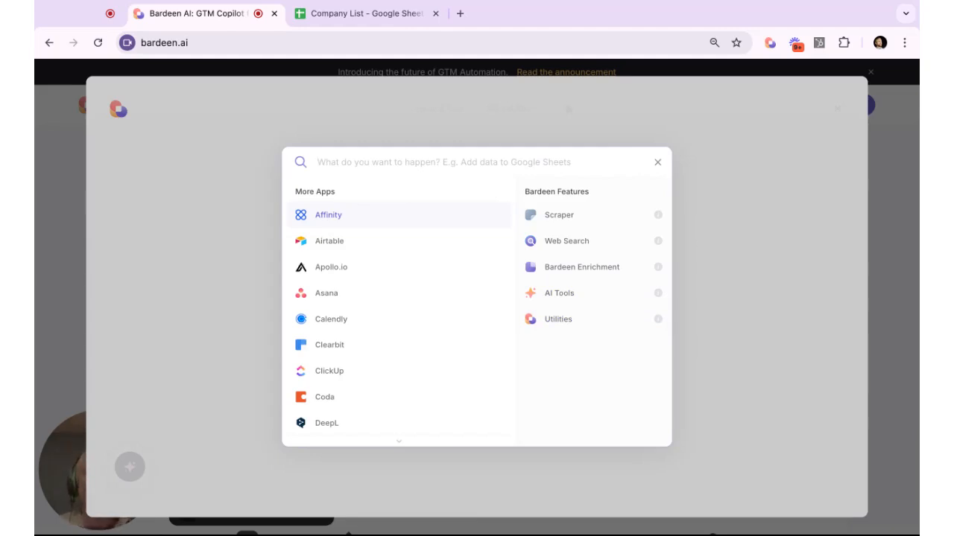
text(google sheet)
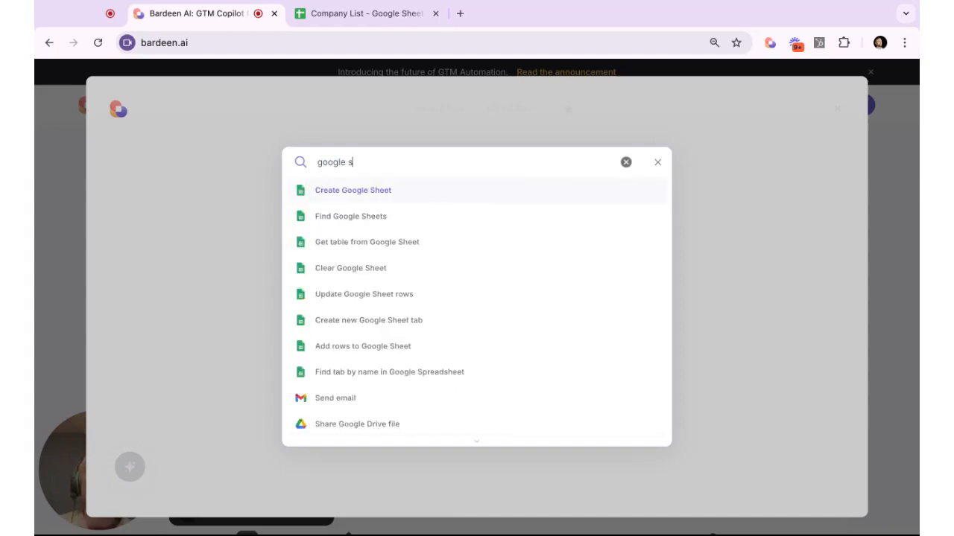
click(398, 245)
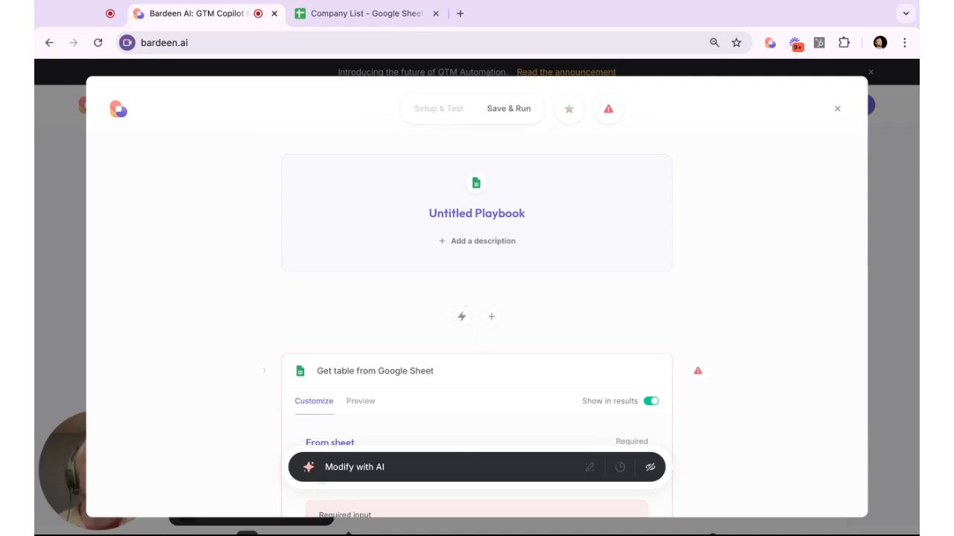
- Set the Google Sheet action to read from the Company List sheet and its Tier One Companies tab
scroll(488, 303, down, 3)
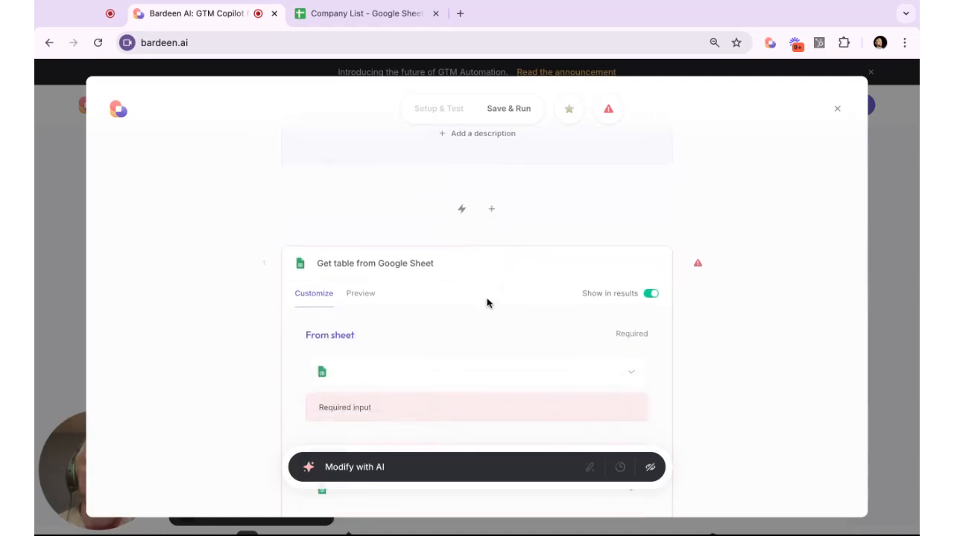
click(422, 279)
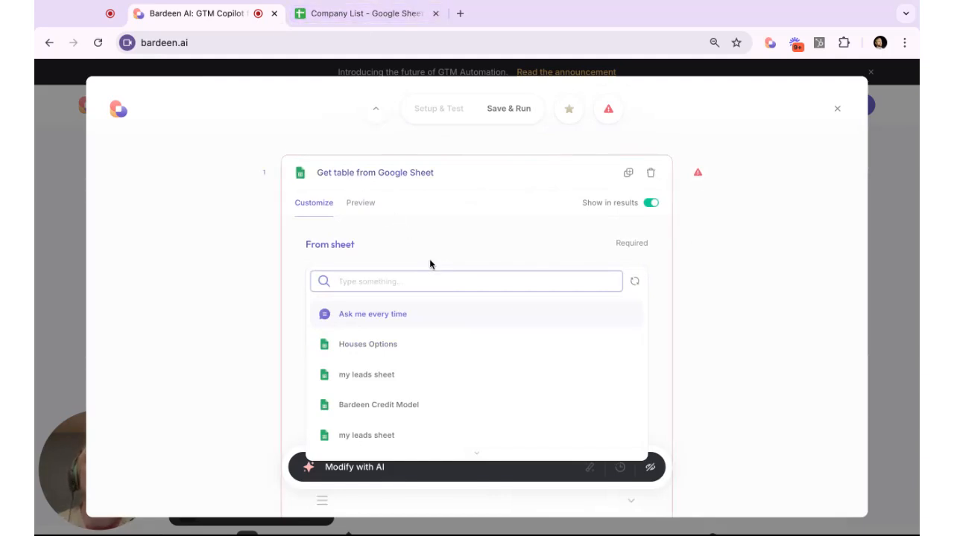
text(company L)
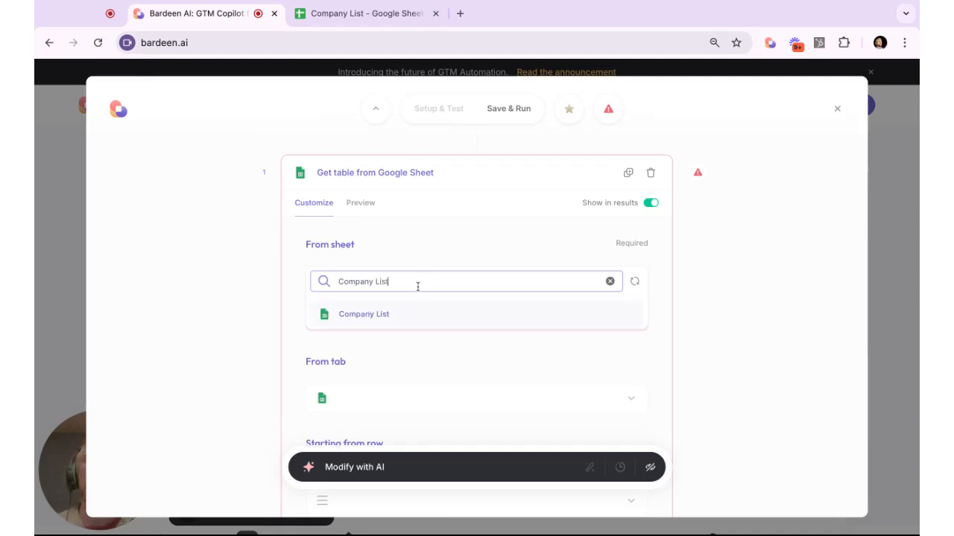
click(391, 316)
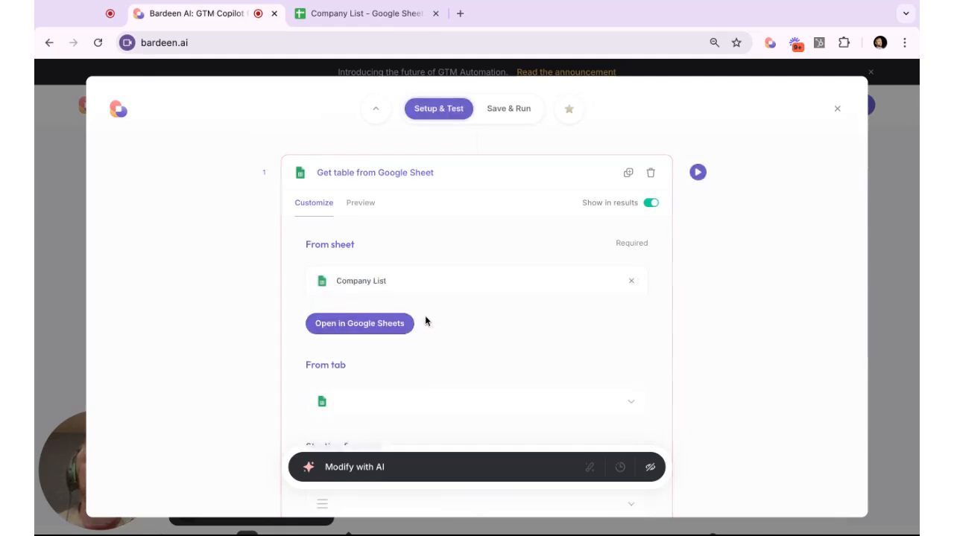
scroll(424, 321, down, 3)
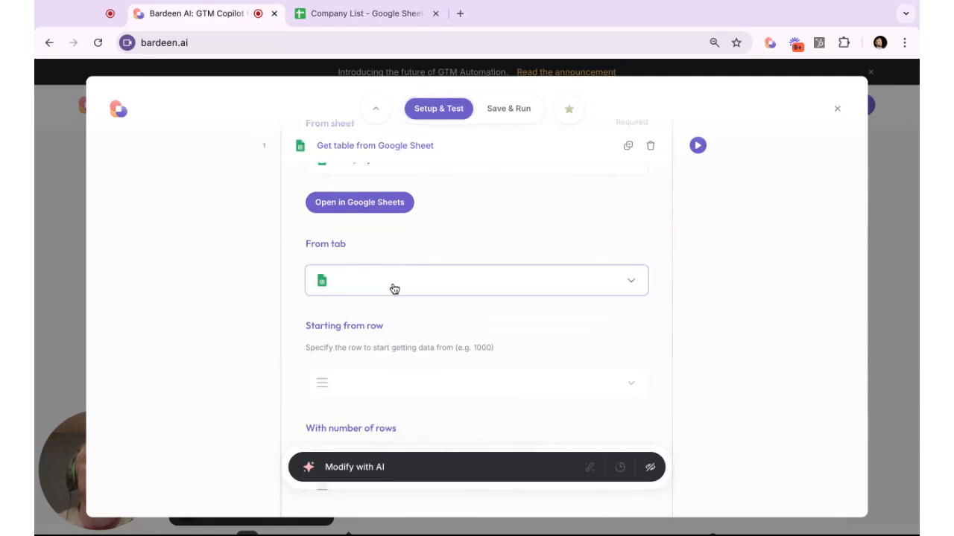
click(394, 289)
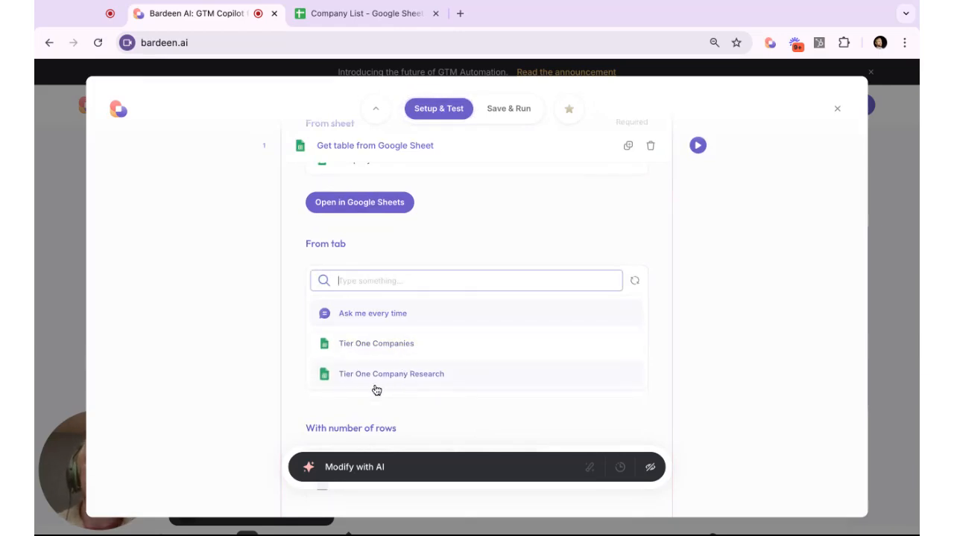
click(400, 354)
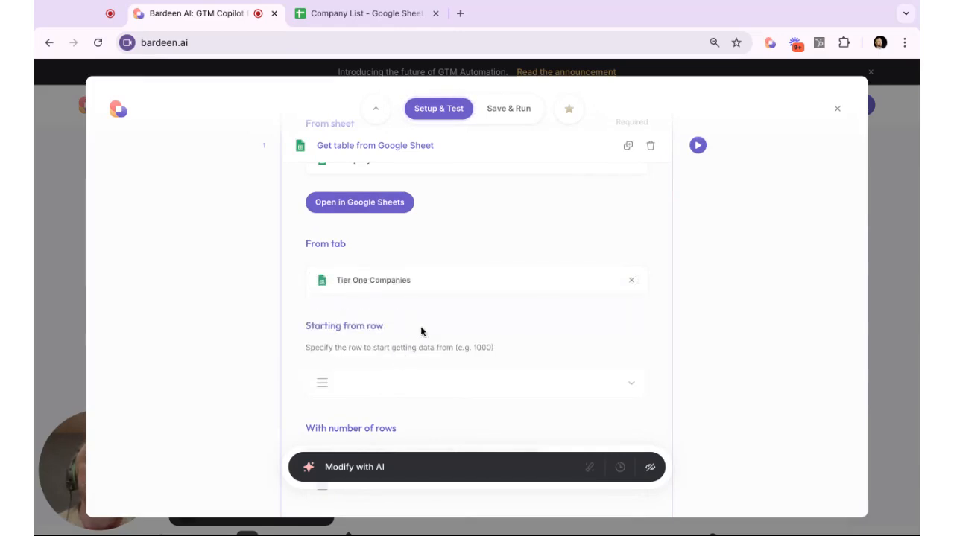
- Make the Google Sheet action start from the First row and get 1 row
scroll(420, 325, down, 1)
click(383, 308)
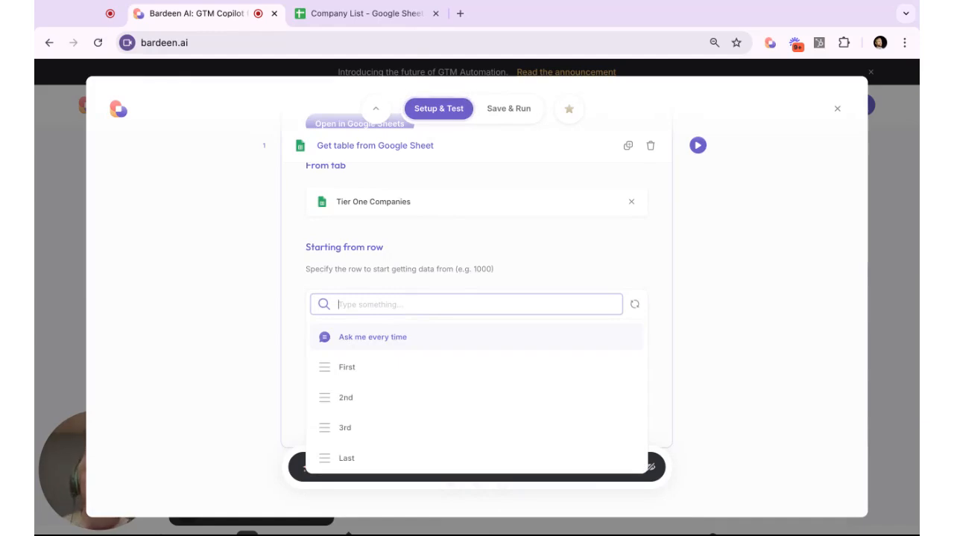
text(f)
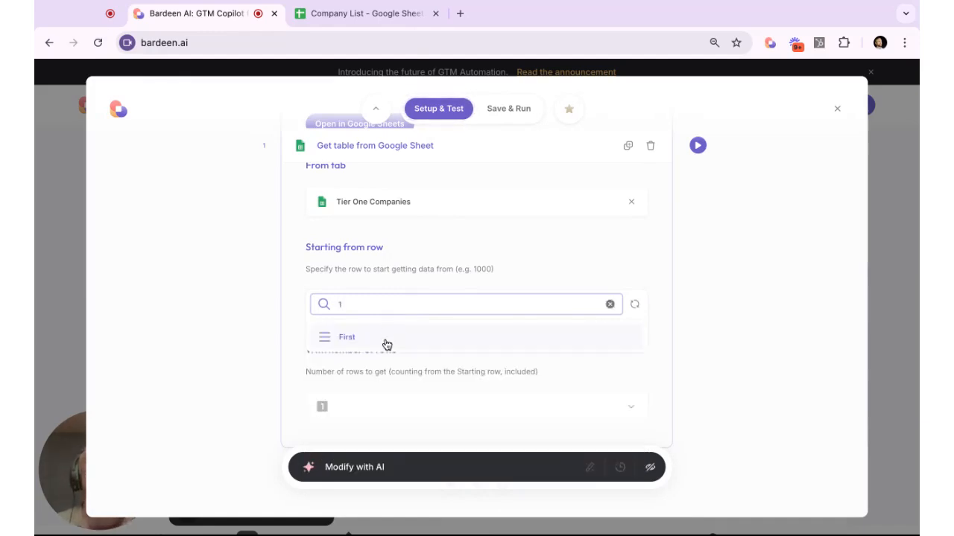
click(386, 339)
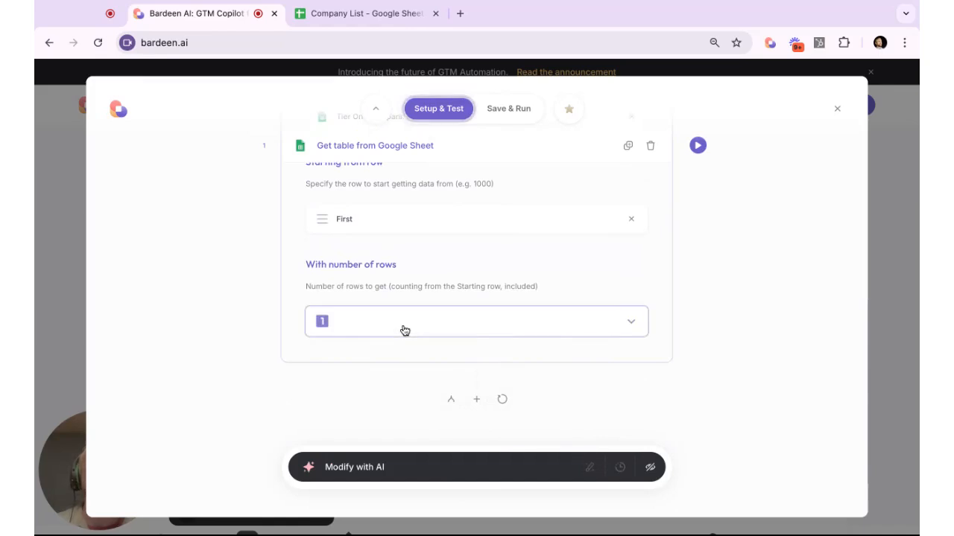
click(404, 330)
text(1)
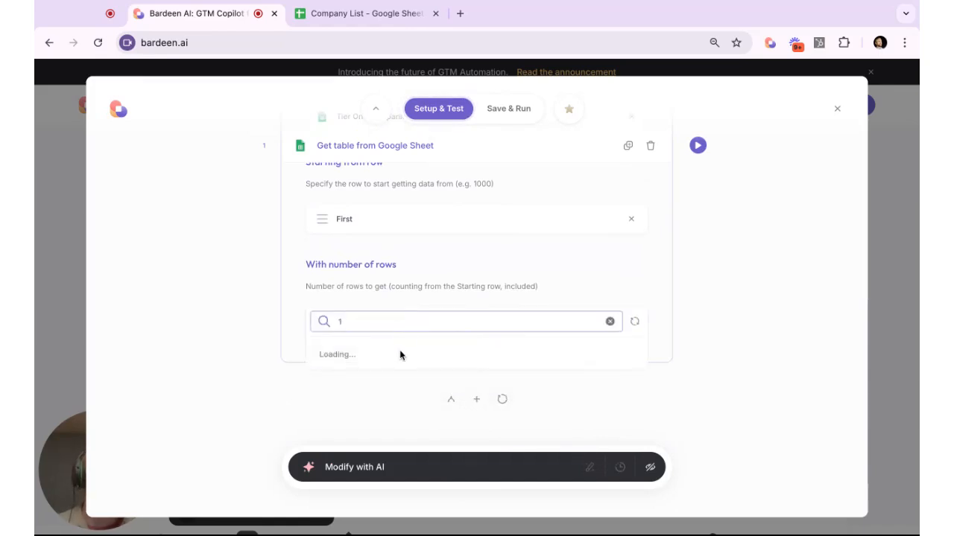
click(400, 353)
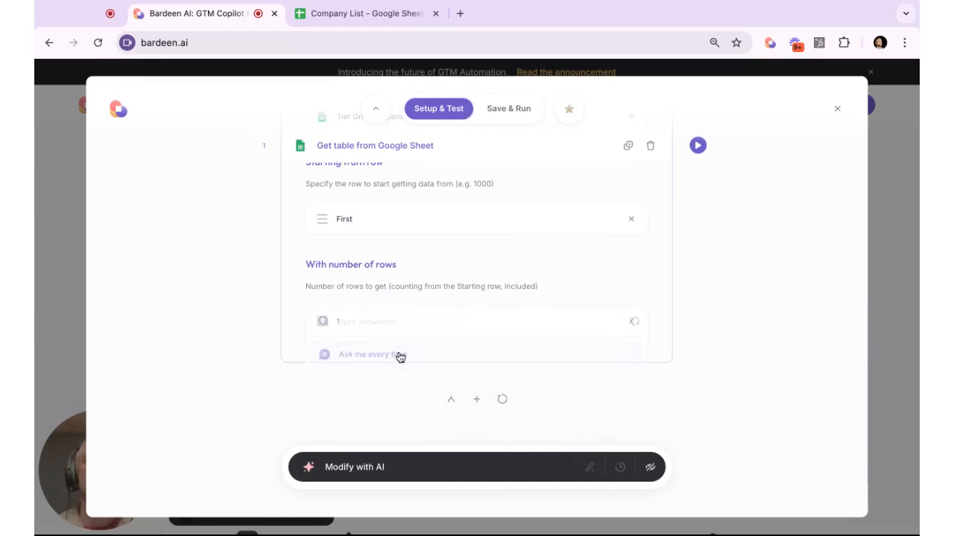
- Test the playbook up to the Google Sheet action and review the record in its preview
scroll(482, 288, up, 5)
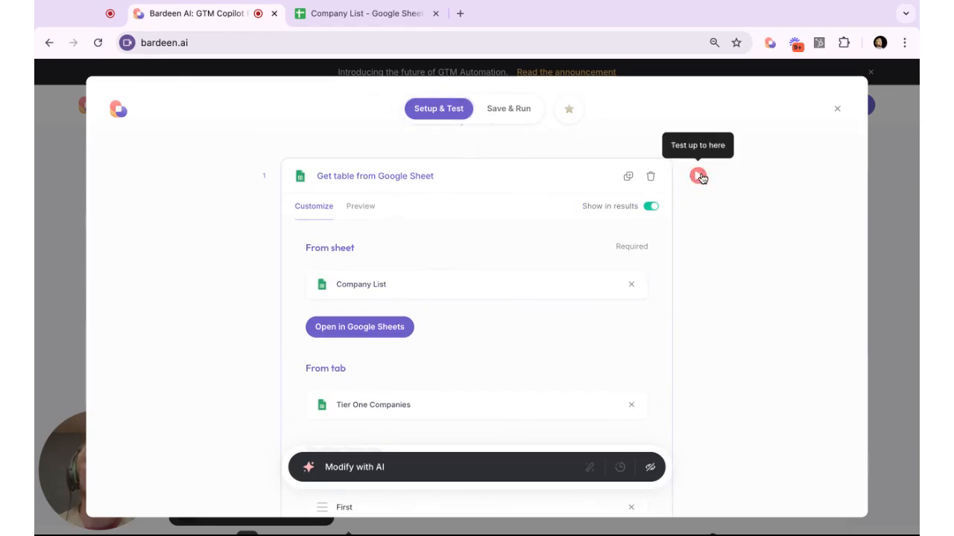
click(699, 177)
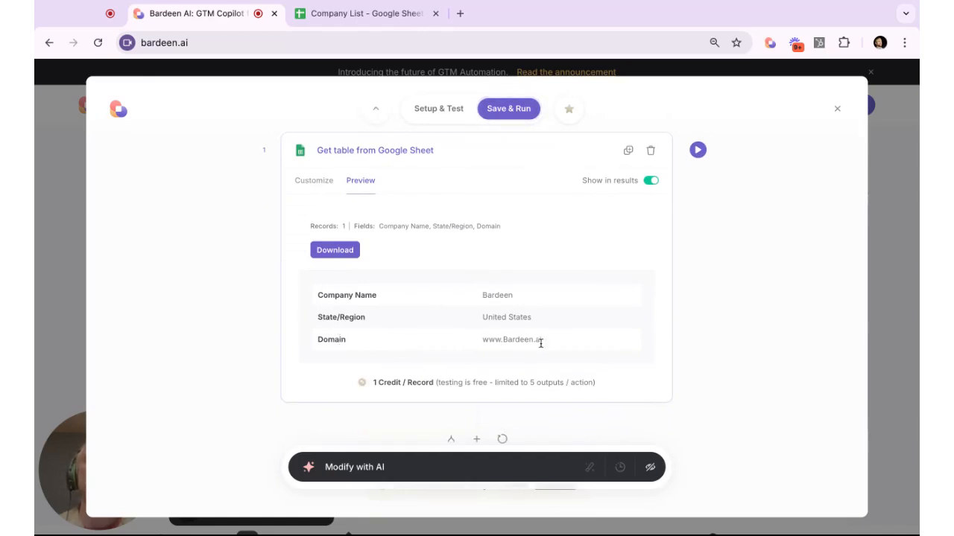
scroll(548, 342, down, 2)
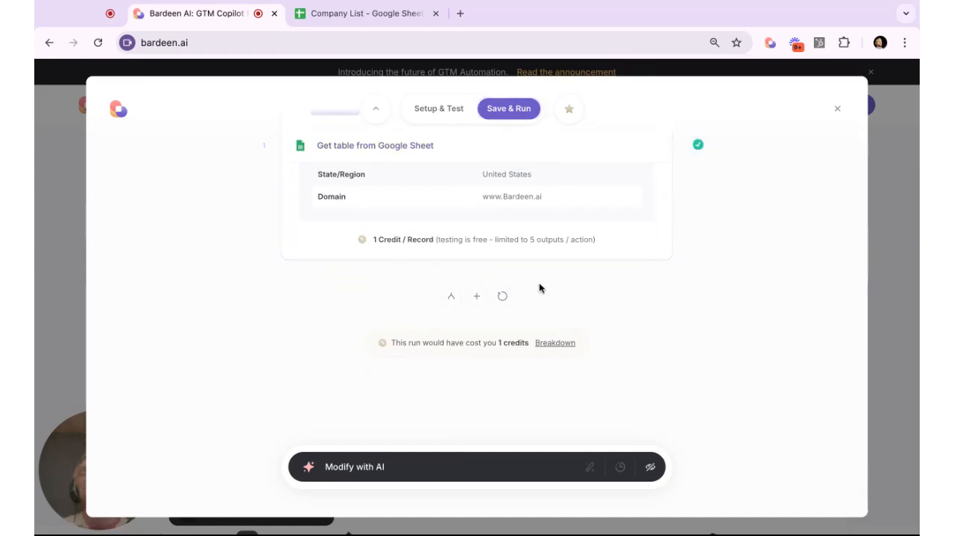
- Add the Web Search action "Get answer from the web using AI" after the Google Sheet action
click(478, 302)
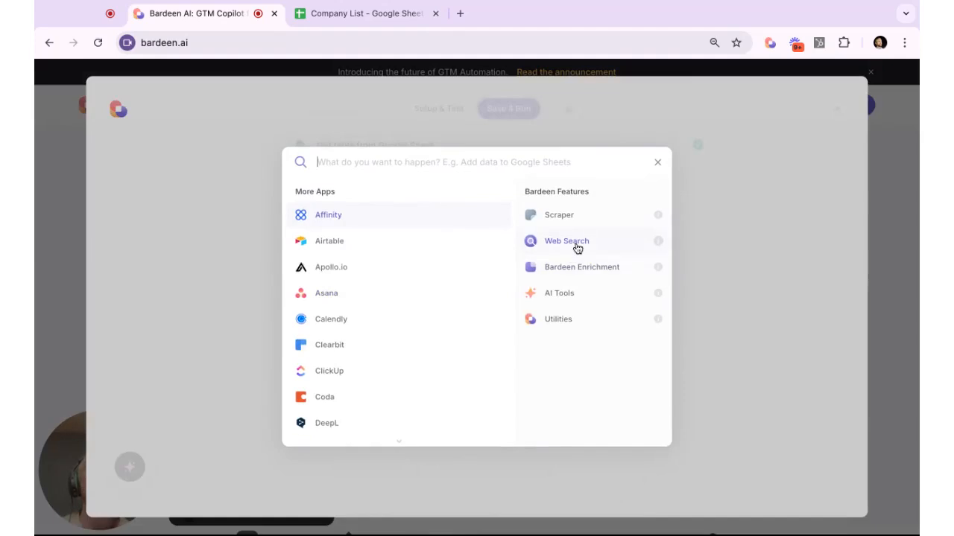
click(577, 248)
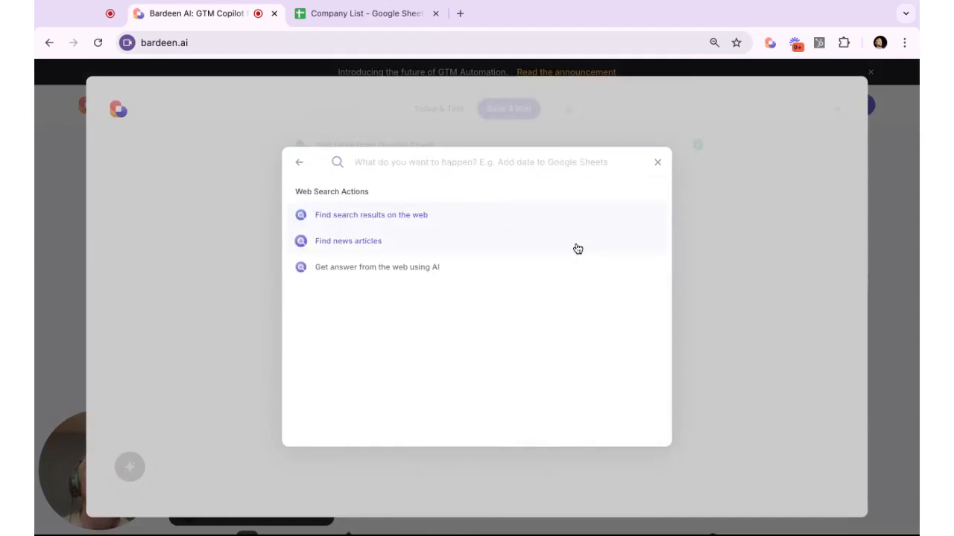
click(396, 275)
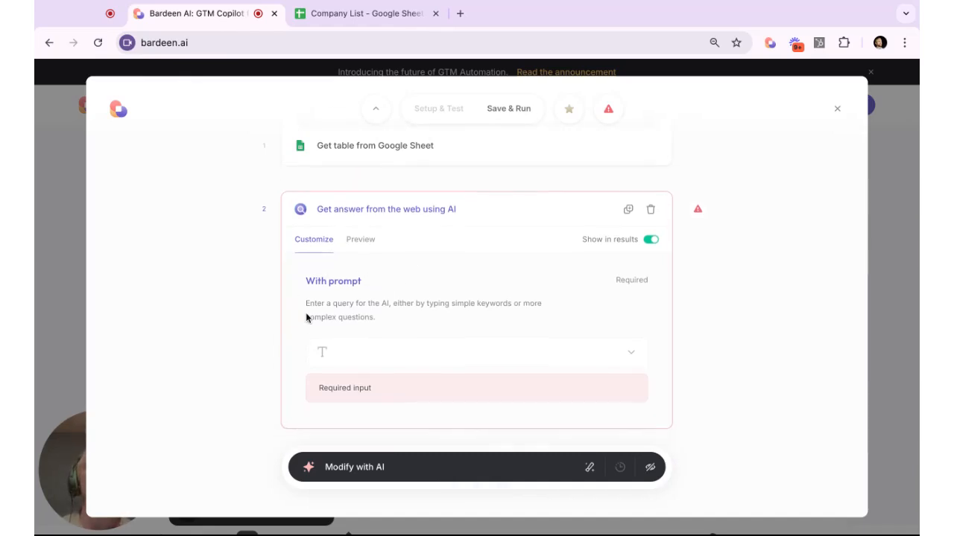
- Set the web search action's prompt to the custom text "Give me a short description of this company."
scroll(395, 328, down, 2)
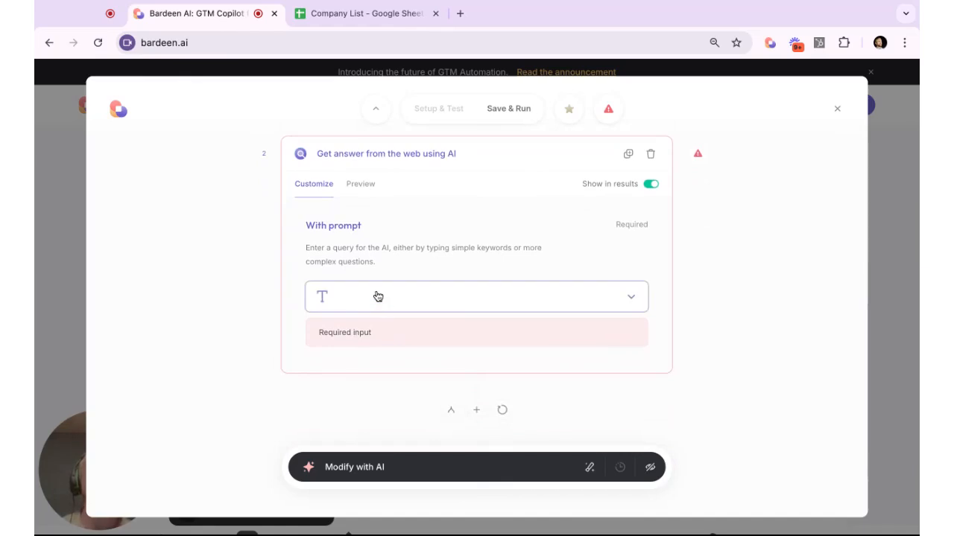
click(378, 297)
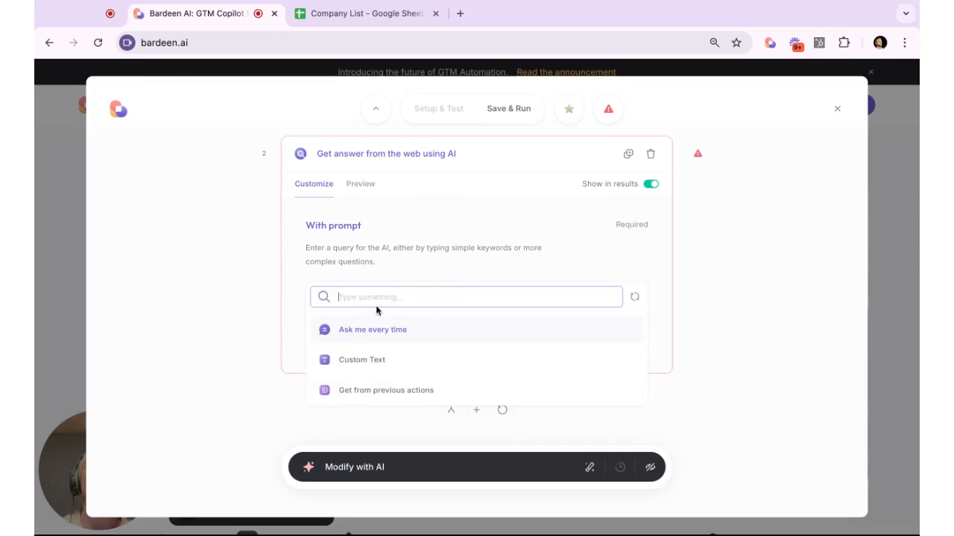
click(352, 361)
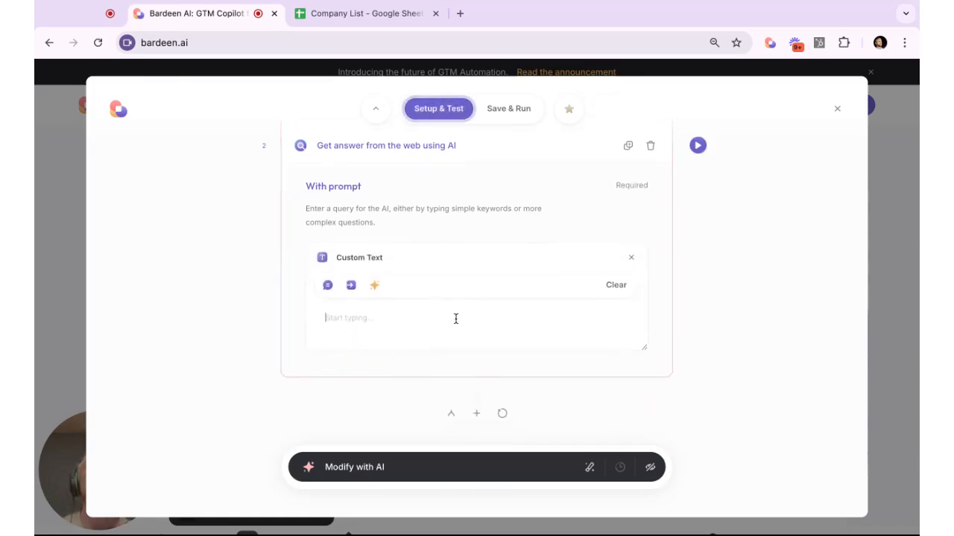
text(Give)
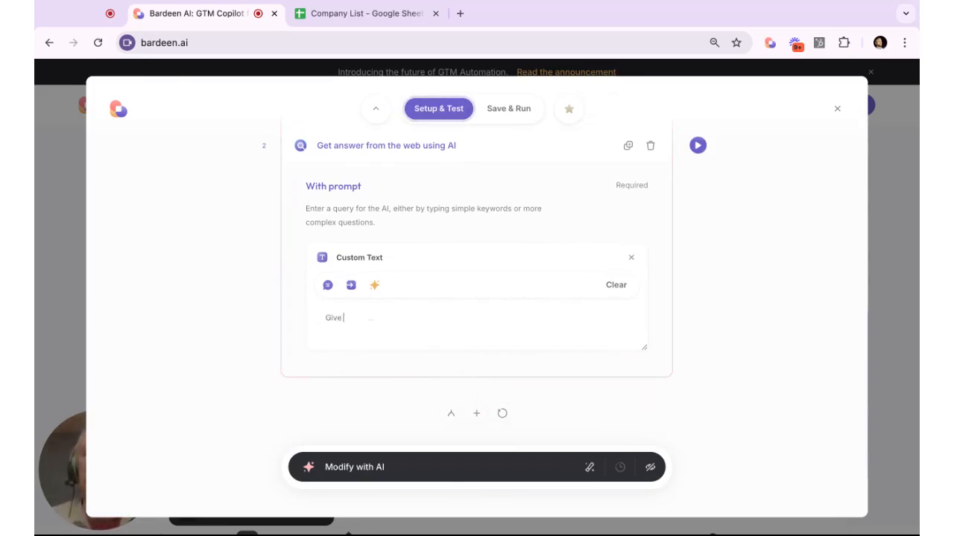
text( me a )
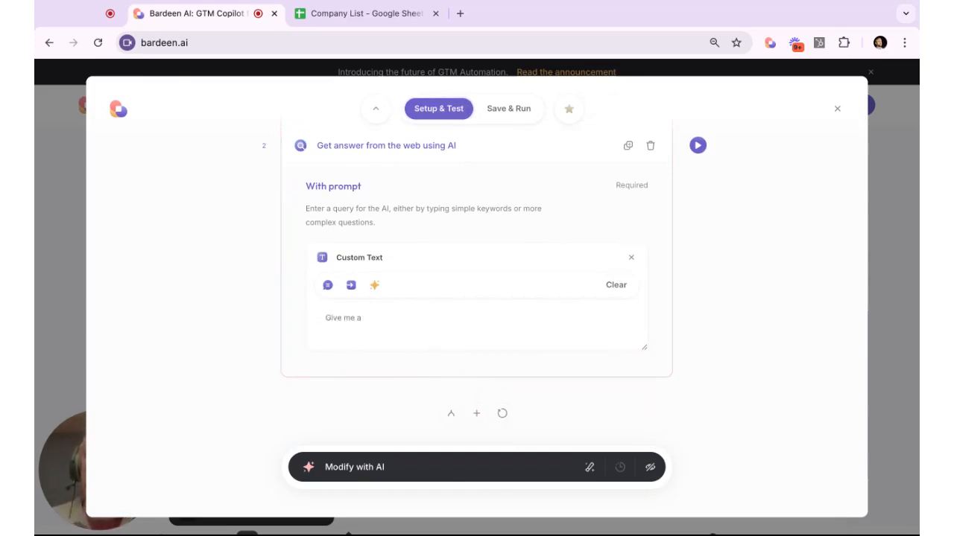
text(short descr)
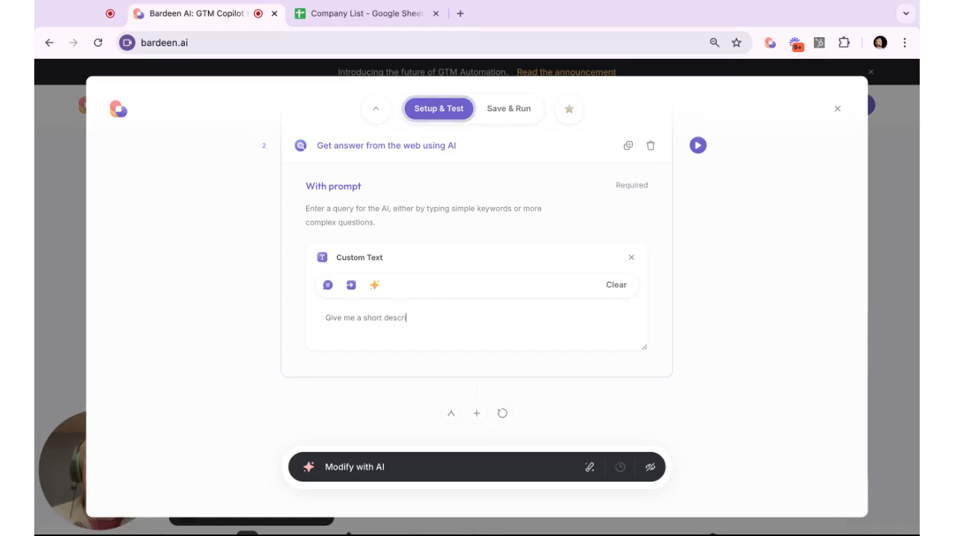
text(iption of)
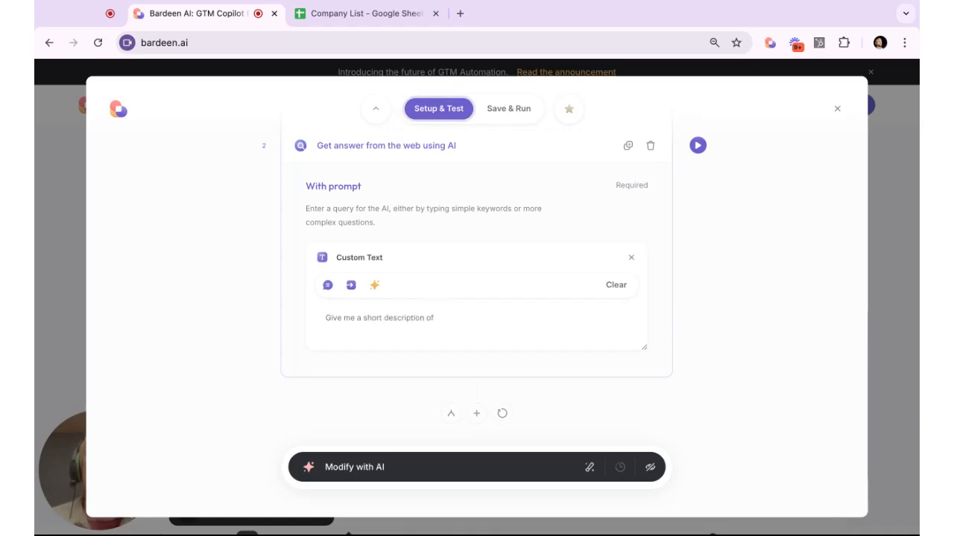
text( this)
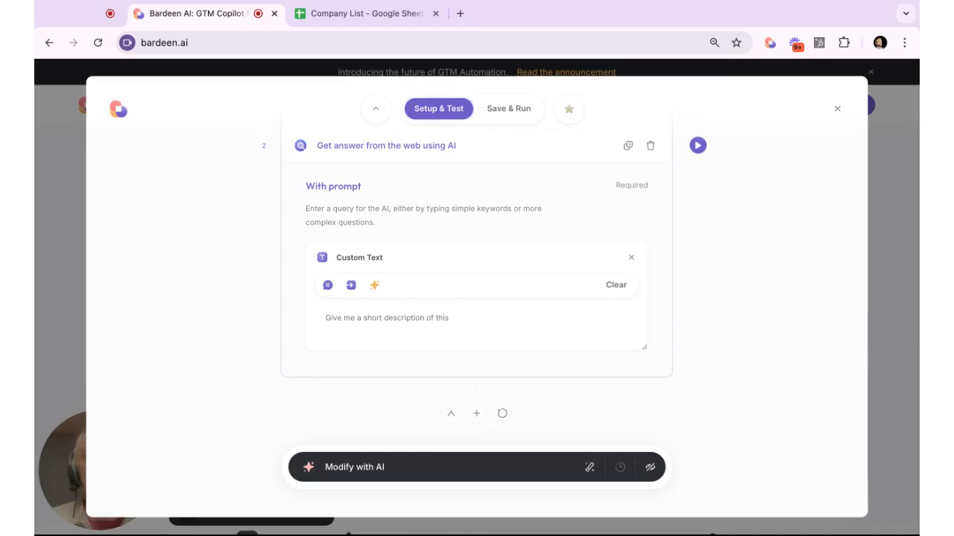
text( company.)
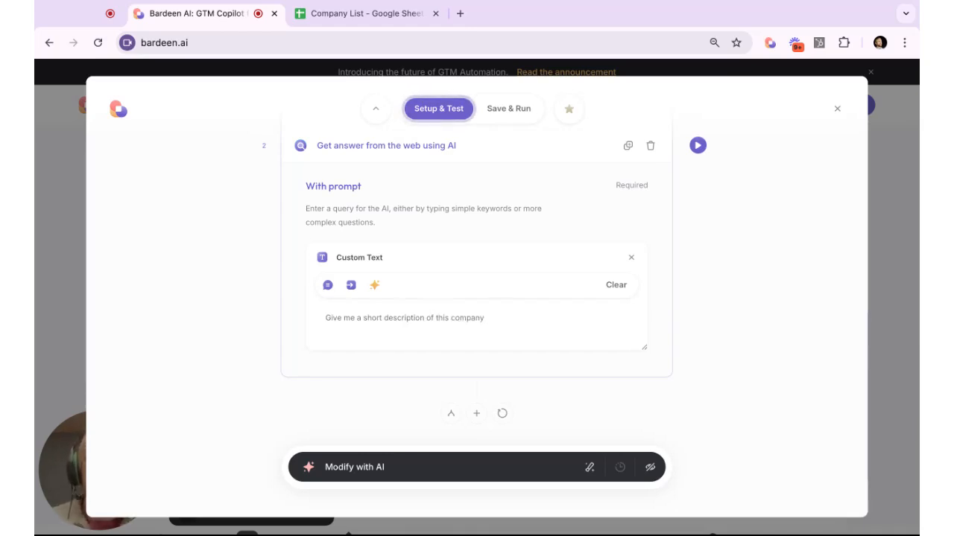
- Insert the Domain field from the Google Sheet action at the end of the web search prompt
click(351, 288)
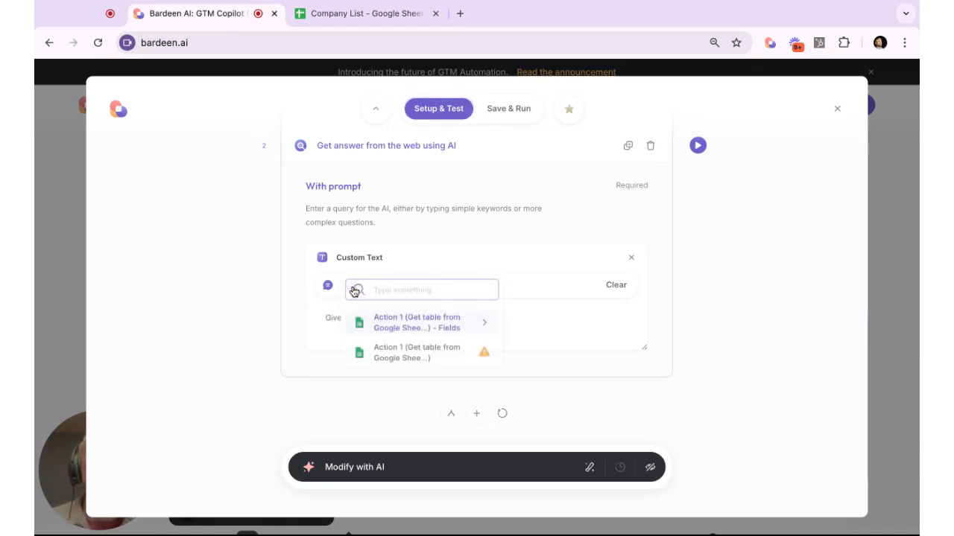
click(394, 329)
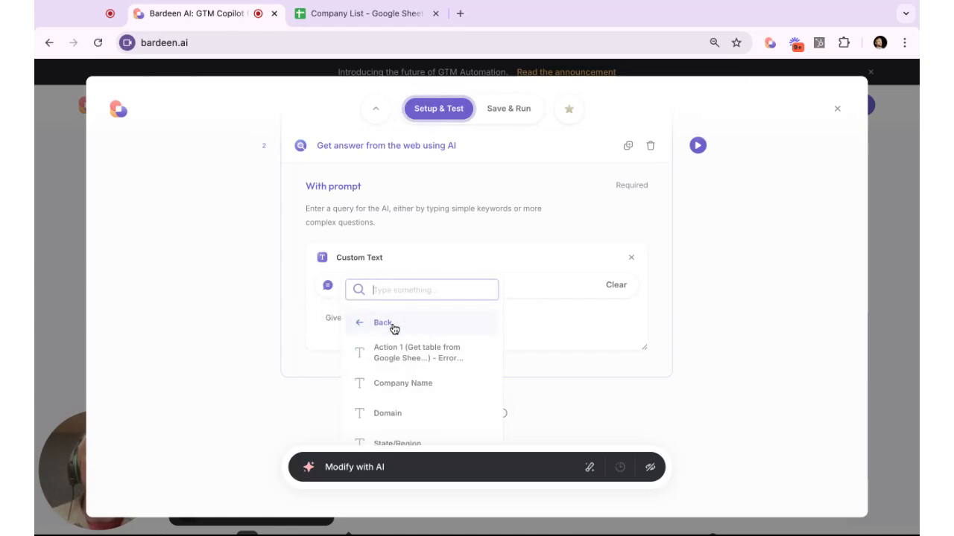
click(418, 415)
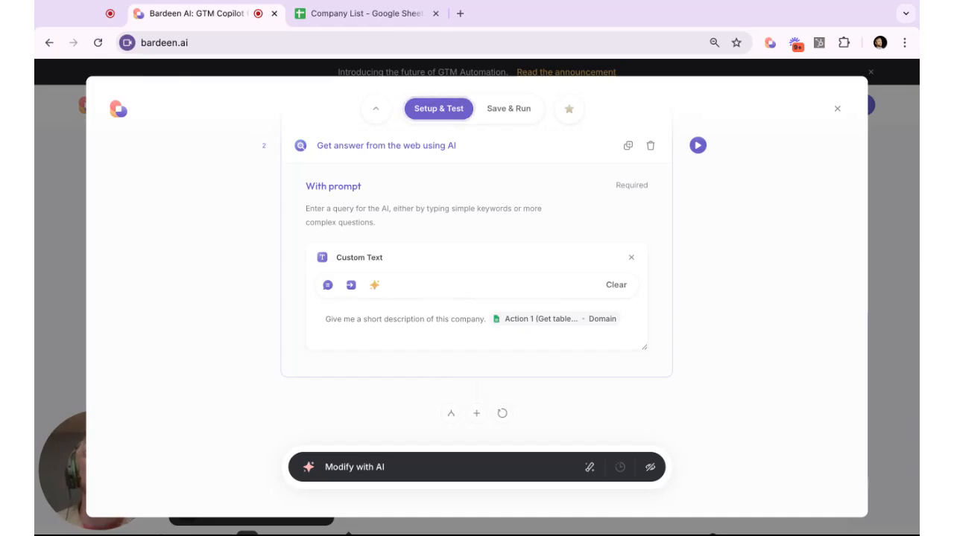
- Test the playbook up to the web search action and review the web response and sheet record previews
scroll(489, 260, up, 2)
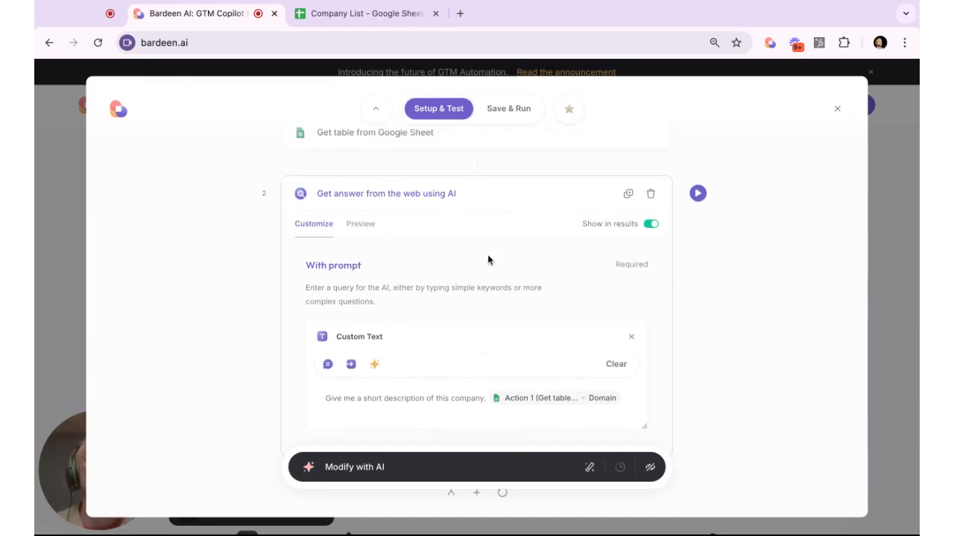
click(697, 194)
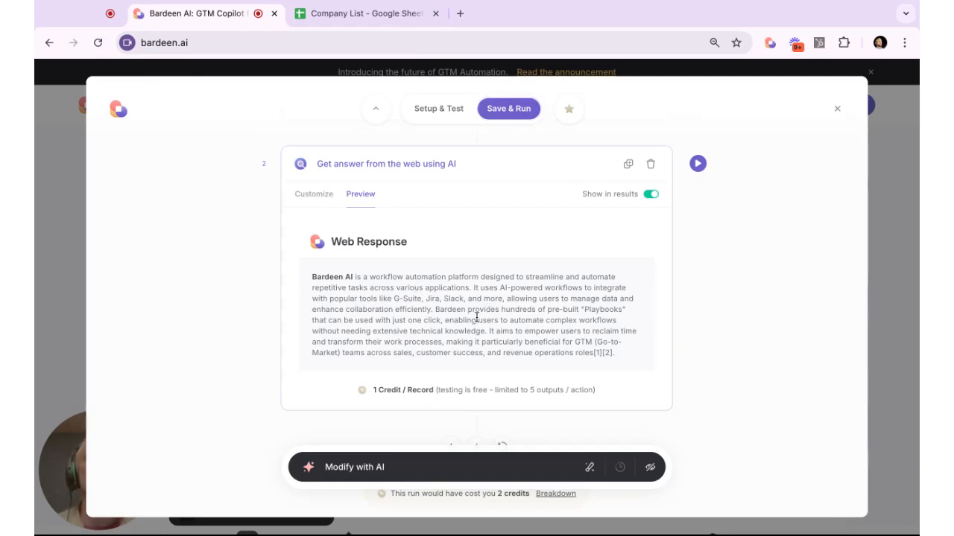
scroll(476, 316, down, 1)
scroll(477, 316, up, 5)
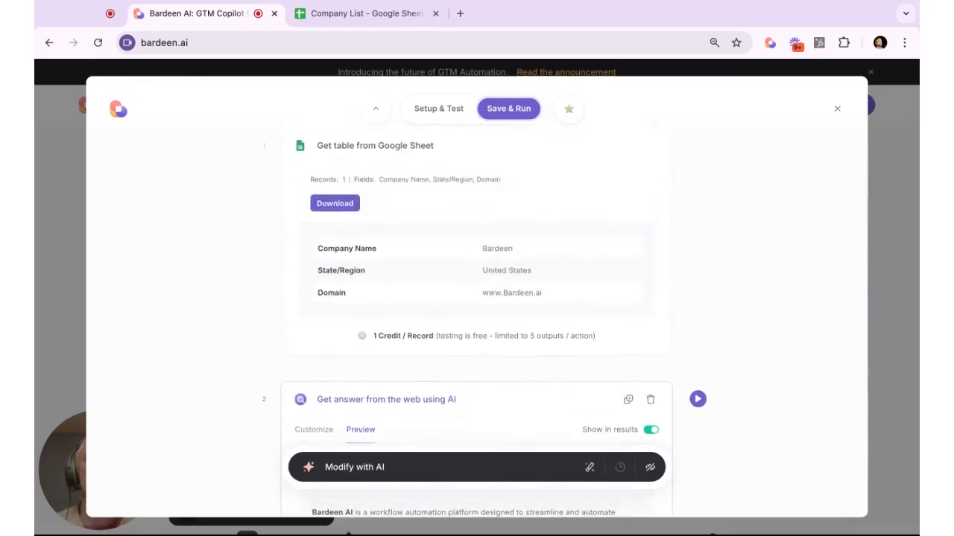
- Add the Bardeen Enrichment action "Get company info" after the web search action
scroll(476, 317, down, 5)
click(477, 393)
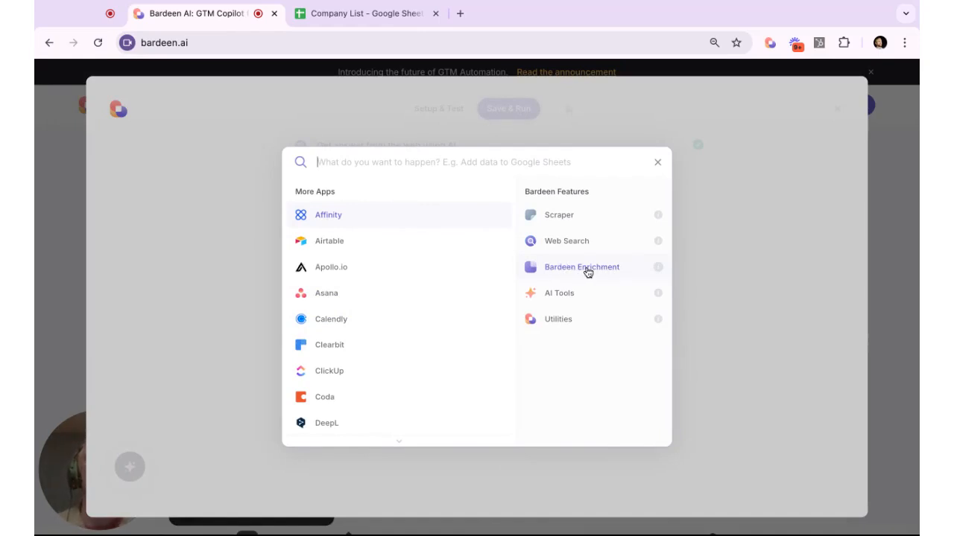
click(588, 273)
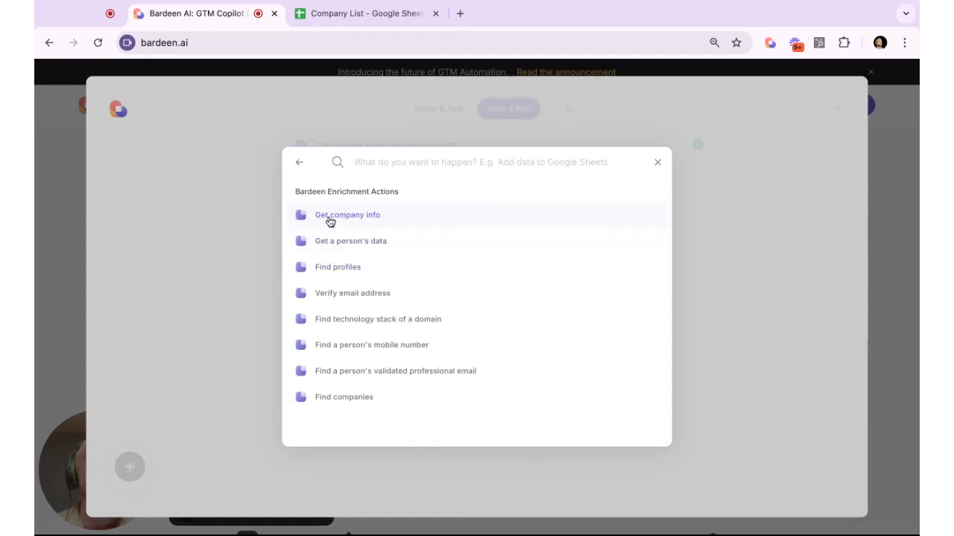
click(396, 223)
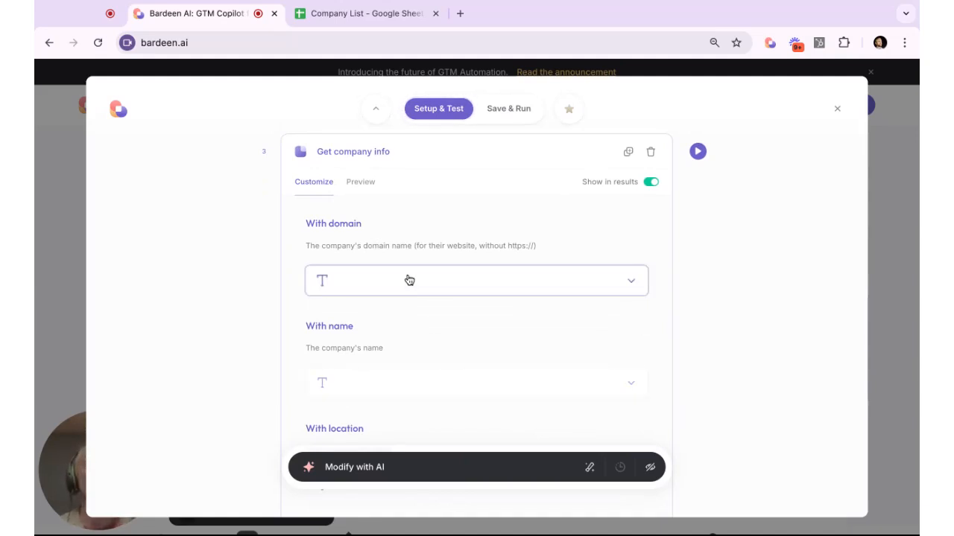
- Set the Get company info action's domain to the Google Sheet action's Domain field and test the playbook up to that action
scroll(409, 280, down, 2)
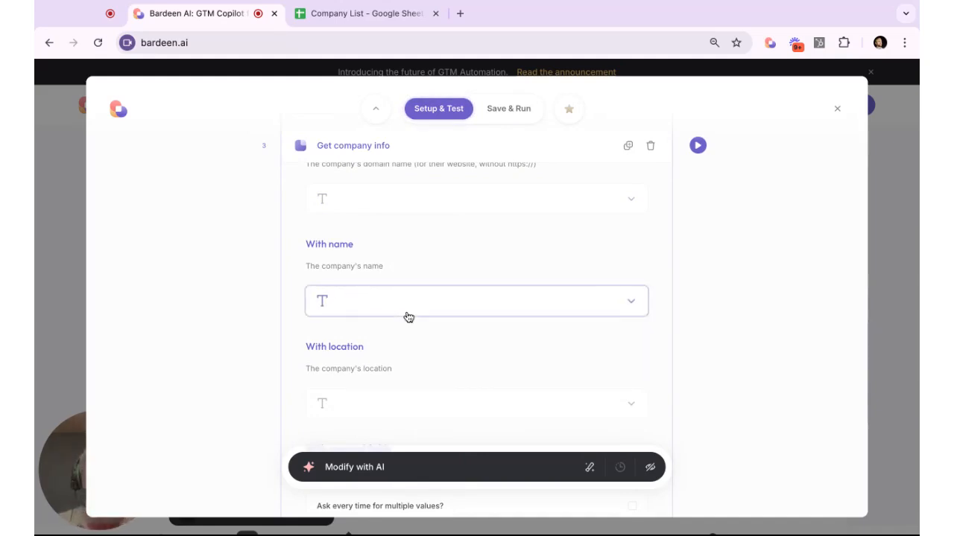
scroll(409, 315, down, 4)
scroll(402, 322, down, 3)
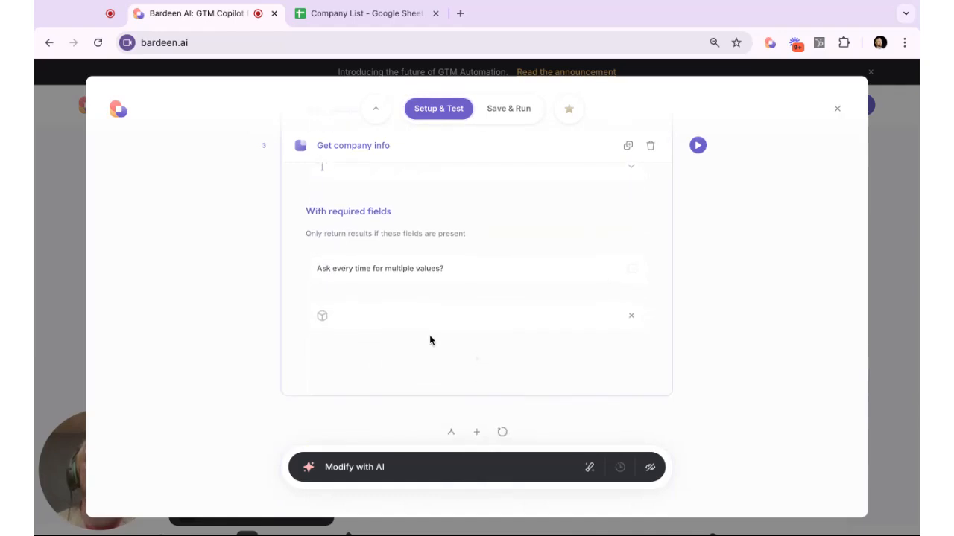
scroll(431, 334, up, 4)
scroll(430, 334, up, 5)
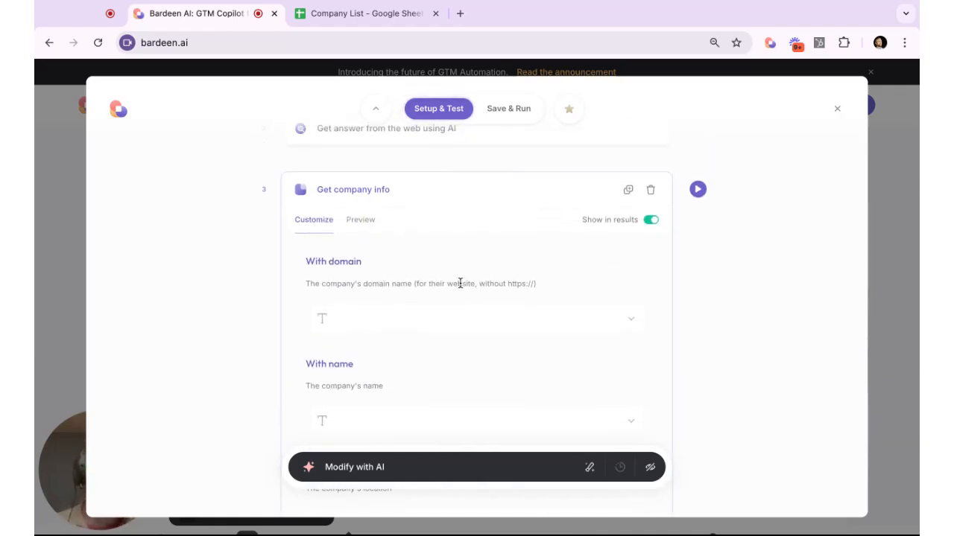
click(452, 320)
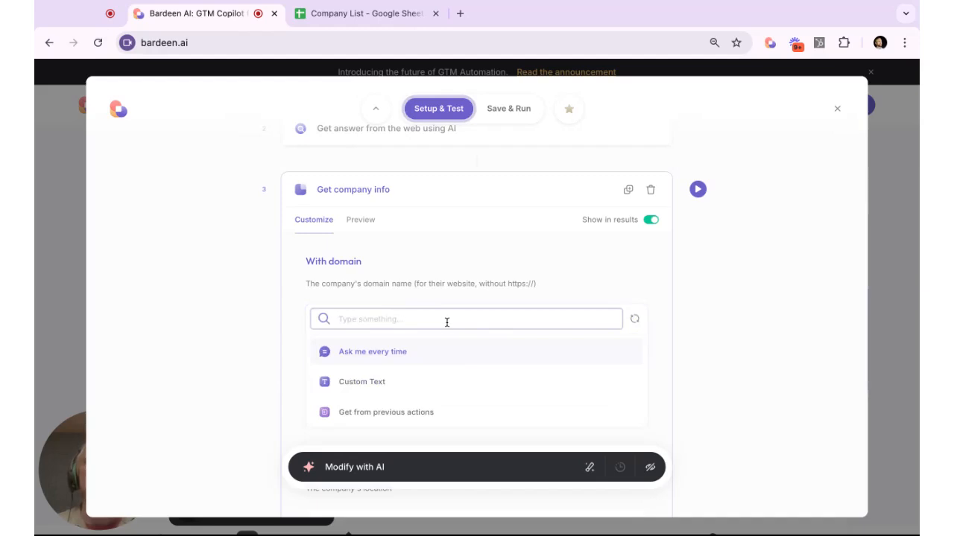
click(415, 414)
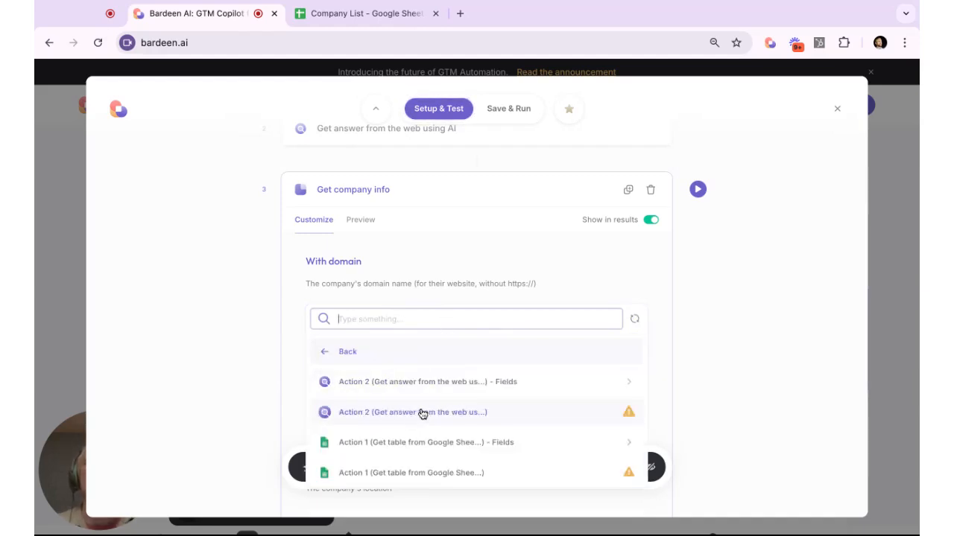
text(domain)
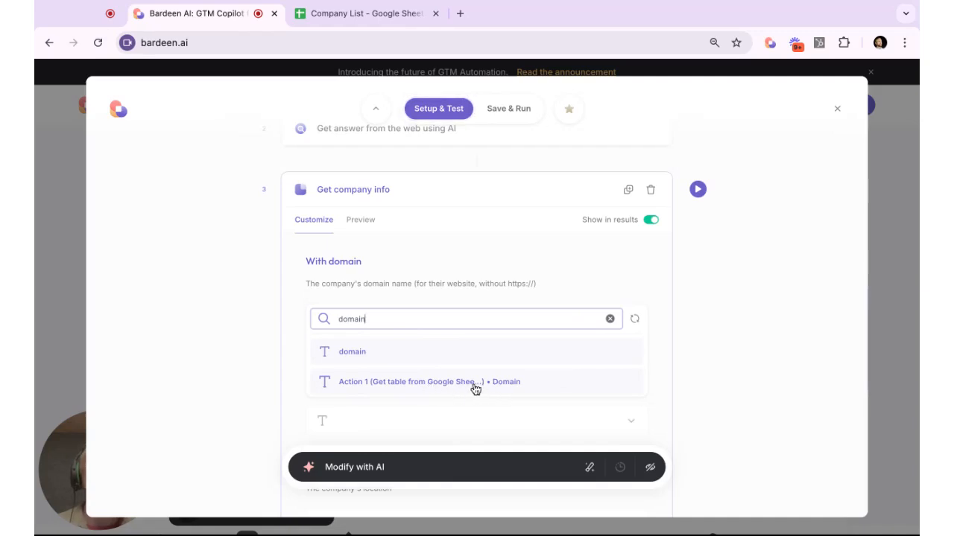
click(474, 385)
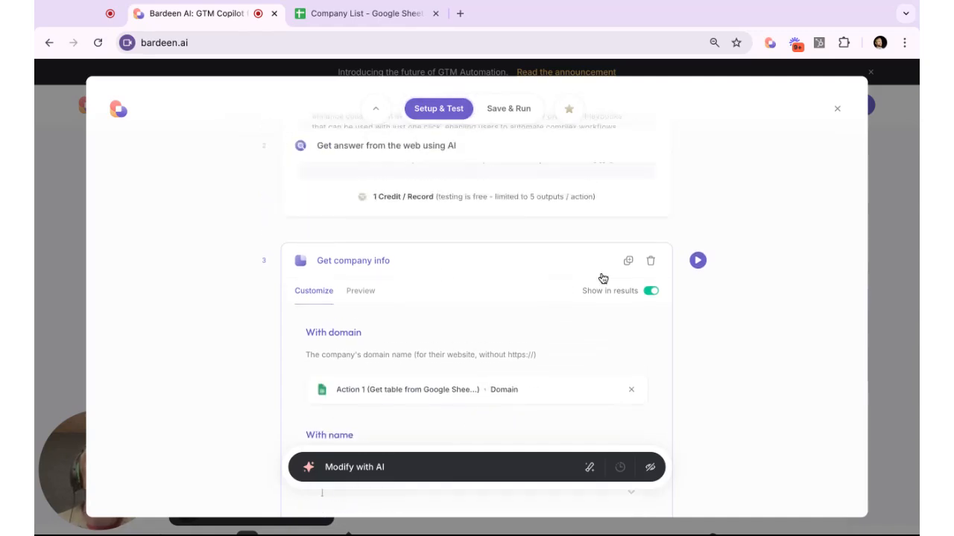
click(699, 261)
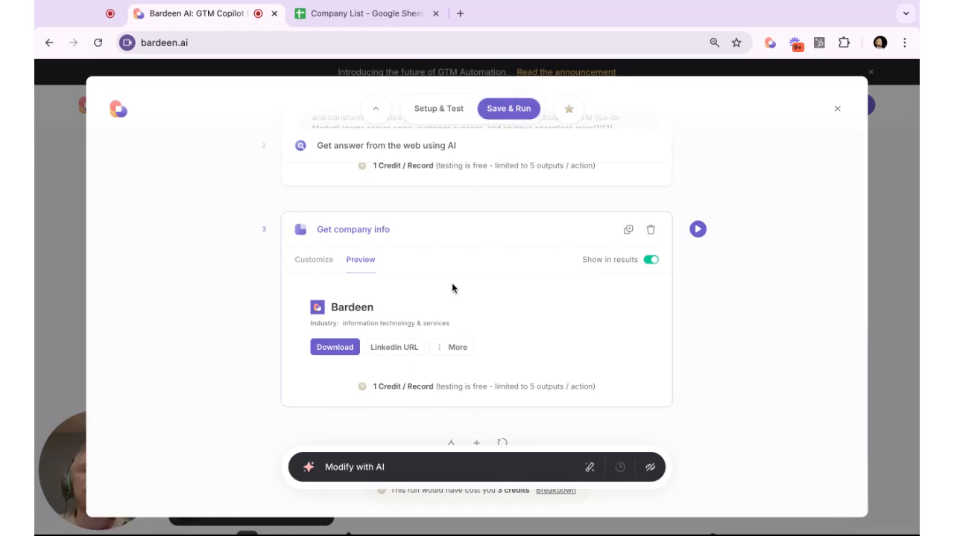
- Collapse the Google Sheet, web search and Get company info actions in the playbook
scroll(452, 283, up, 10)
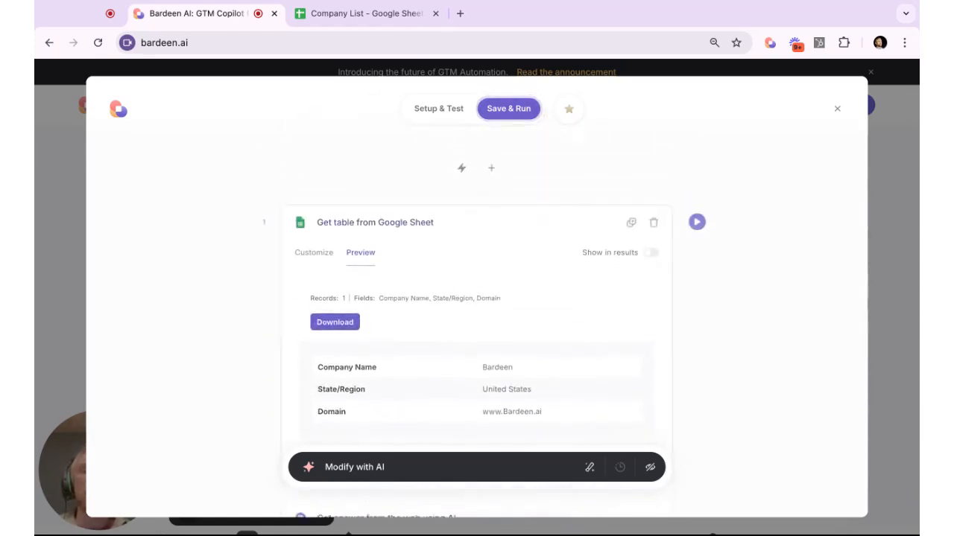
scroll(477, 321, up, 2)
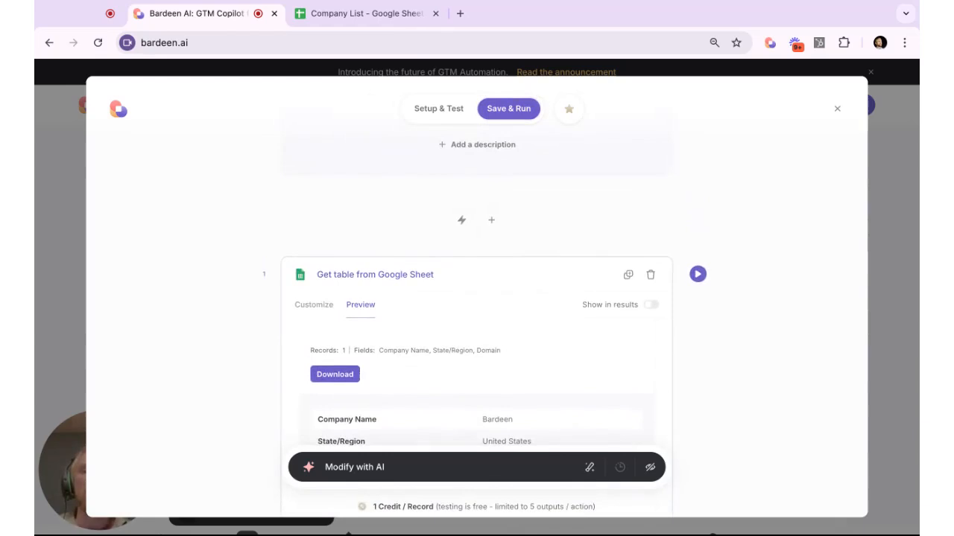
click(465, 273)
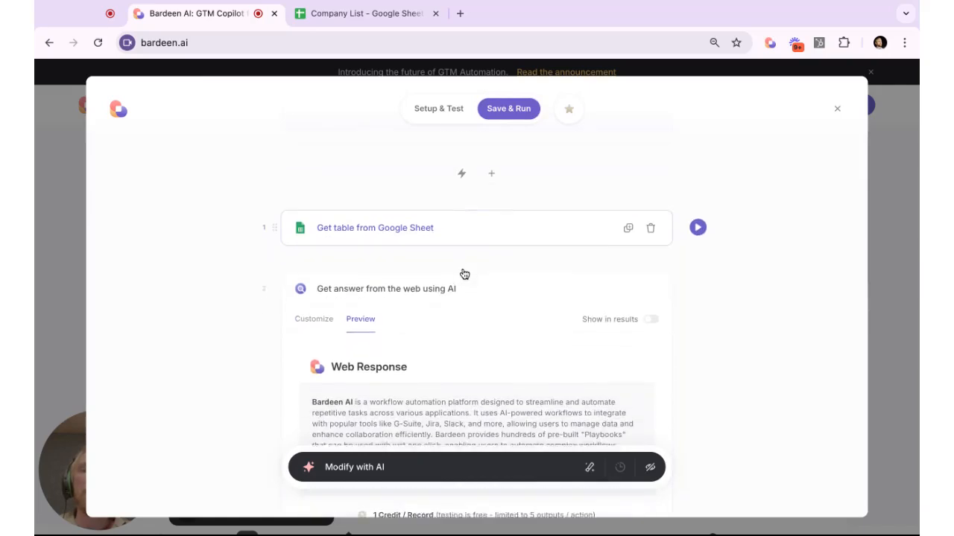
click(469, 281)
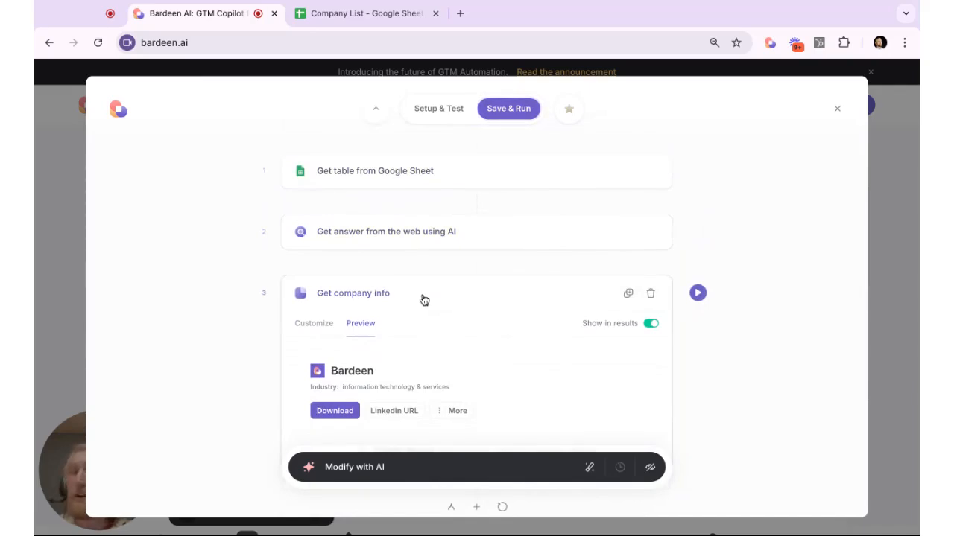
click(422, 298)
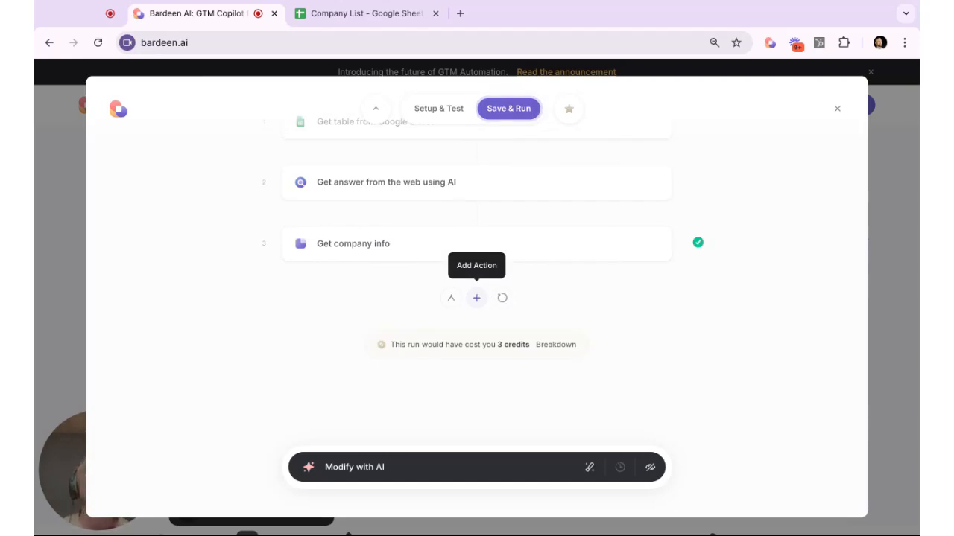
- Add the "Add rows to Google Sheet" action after the Get company info action
click(476, 298)
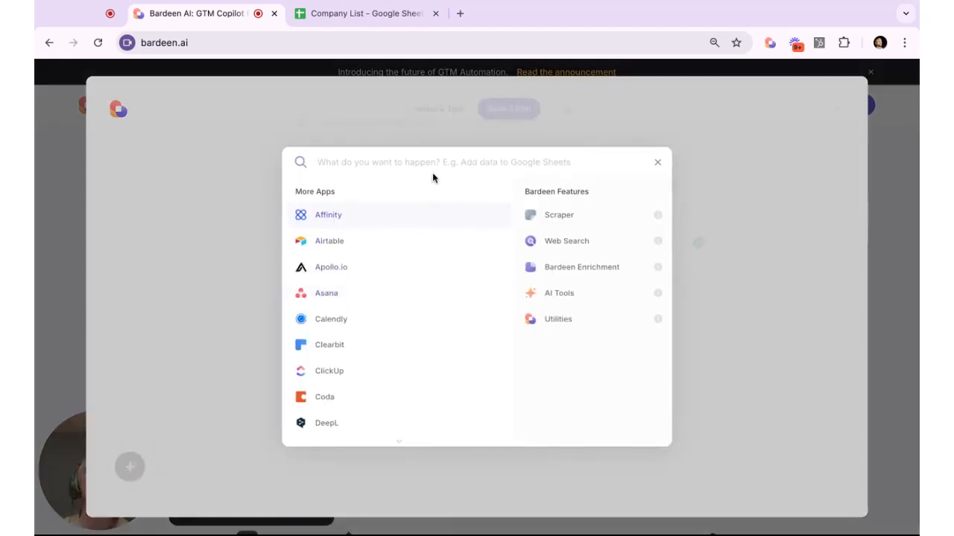
text(google sheet)
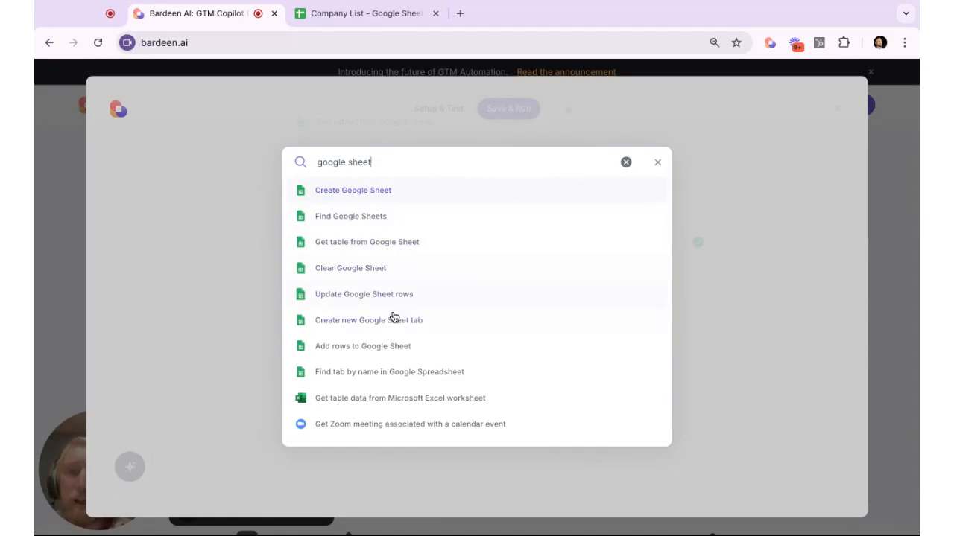
click(383, 348)
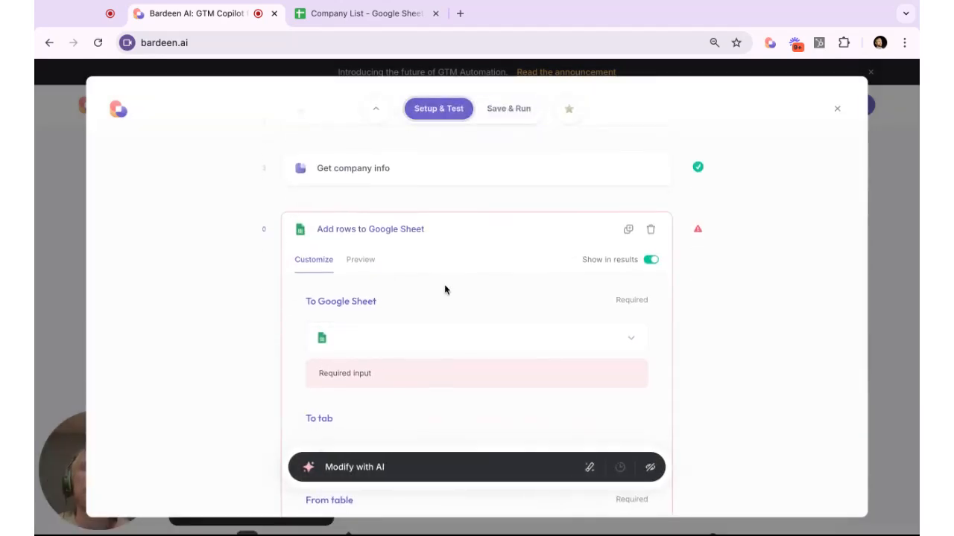
- Set the Add rows action's destination to the Company List sheet and its Tier One Company Research tab
click(410, 341)
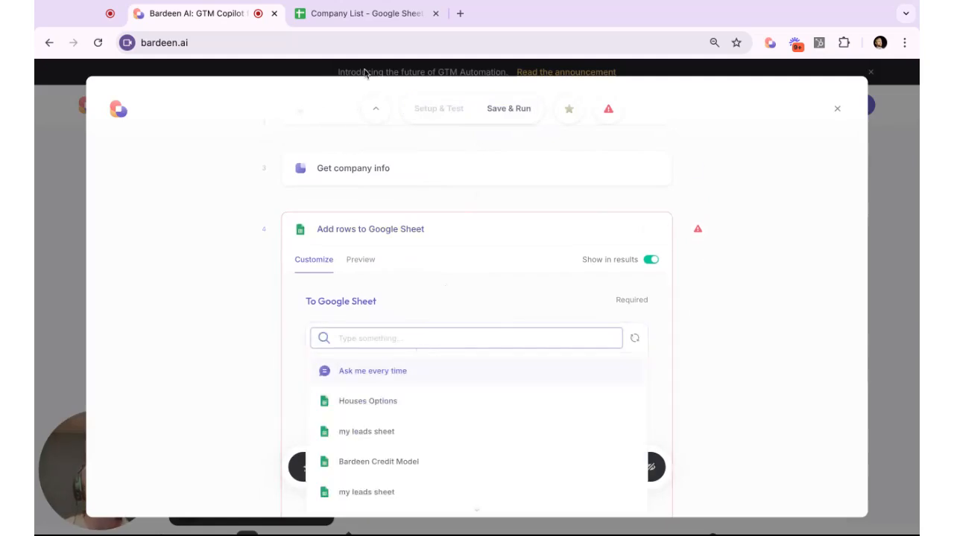
text(Company List)
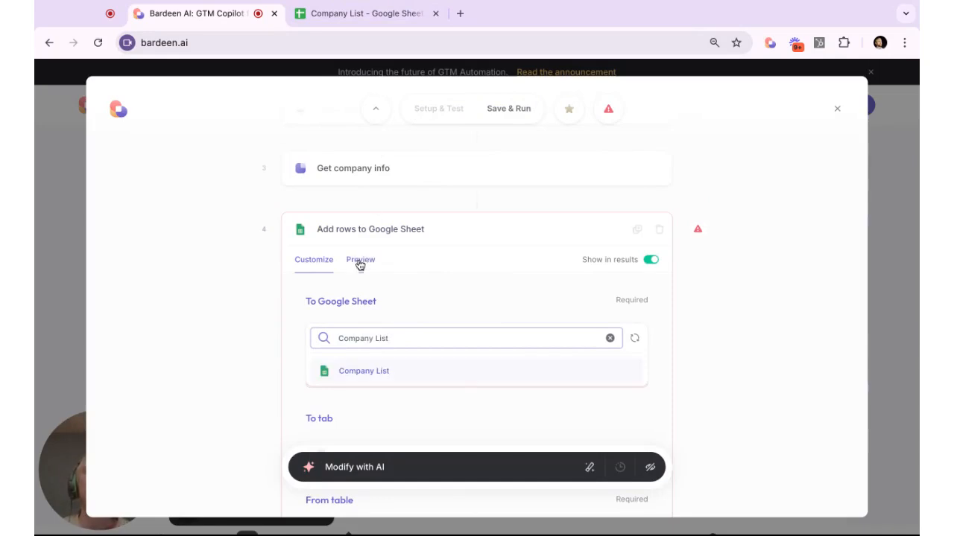
click(405, 367)
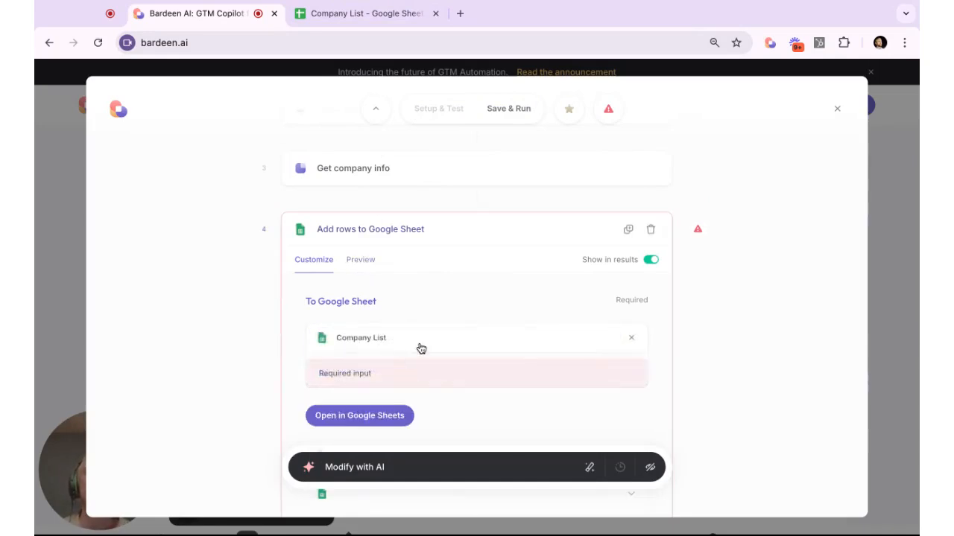
scroll(435, 302, down, 2)
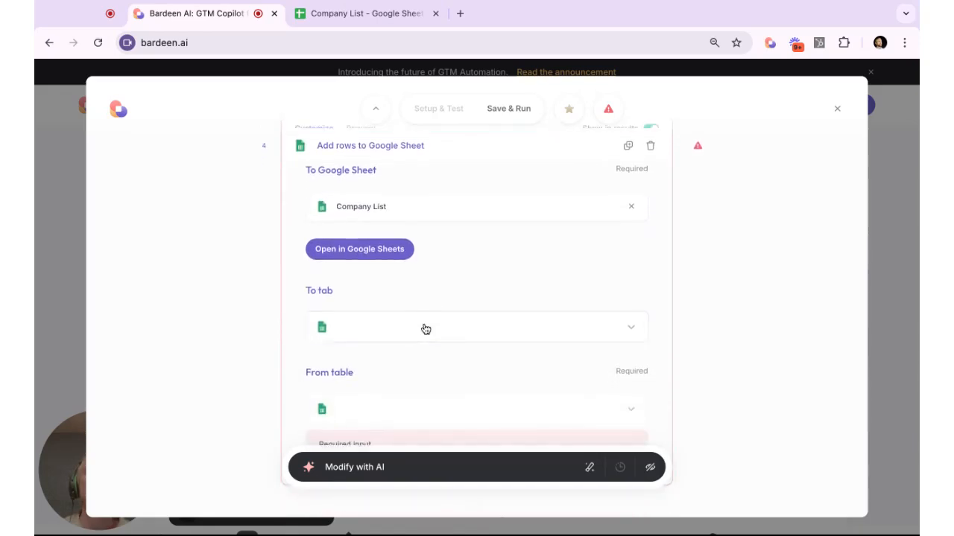
click(423, 333)
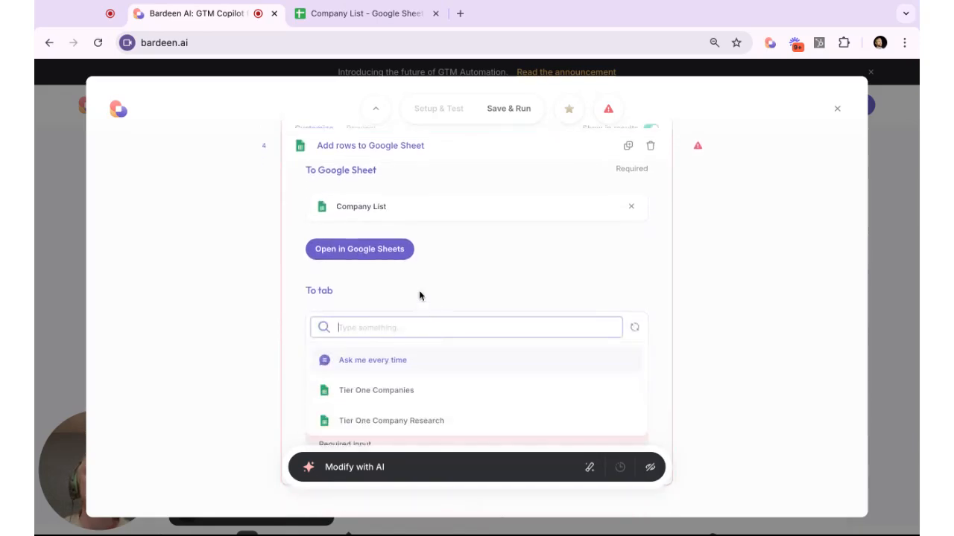
scroll(419, 295, down, 2)
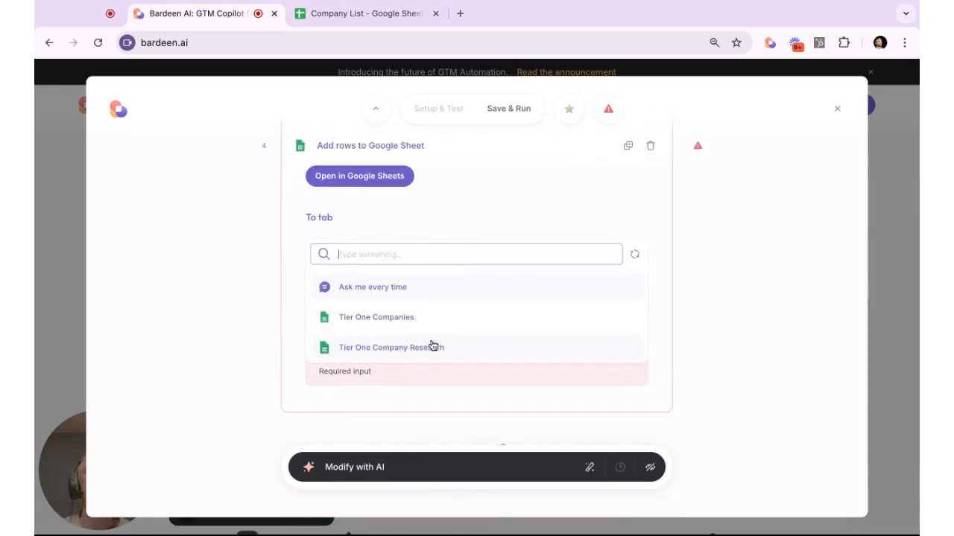
click(398, 352)
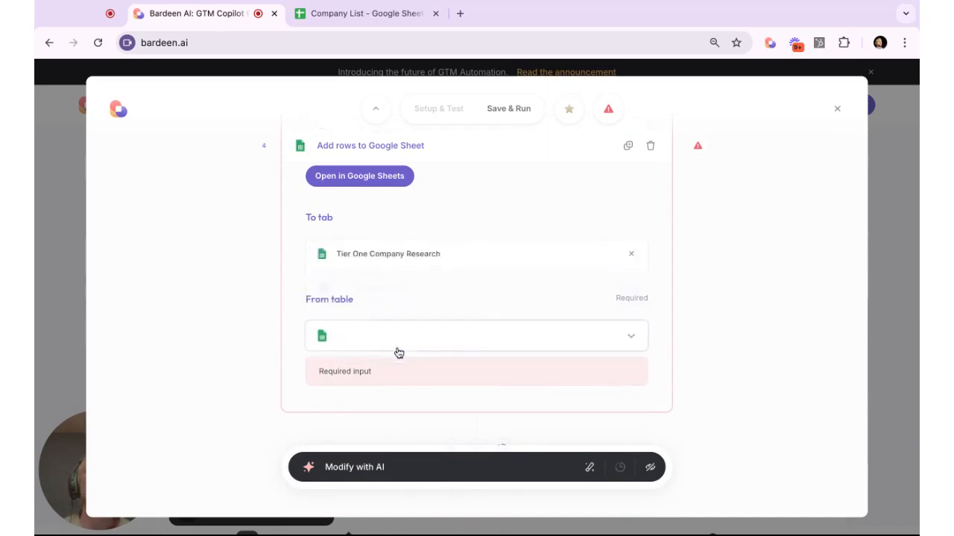
- Set the Add rows action's source table to Map fields
scroll(436, 268, down, 1)
scroll(429, 277, down, 1)
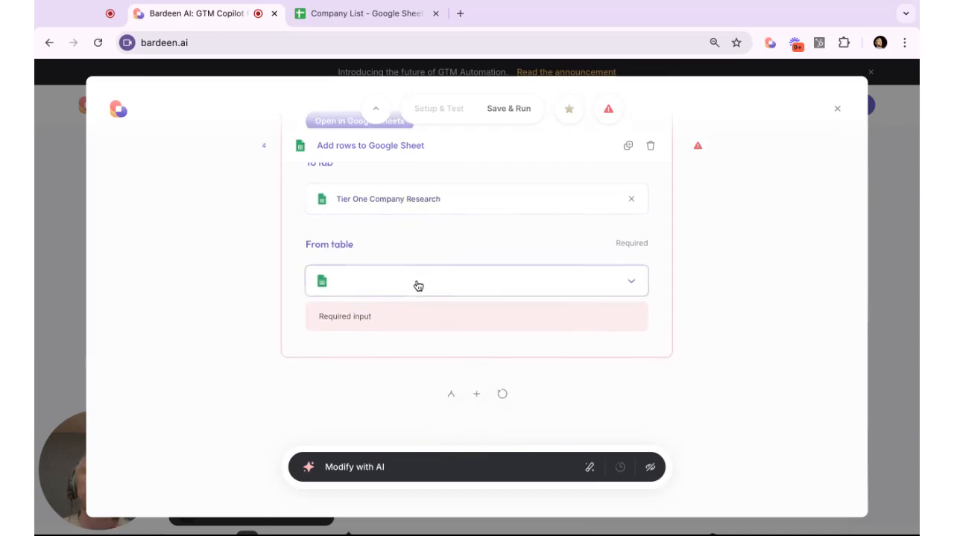
click(417, 288)
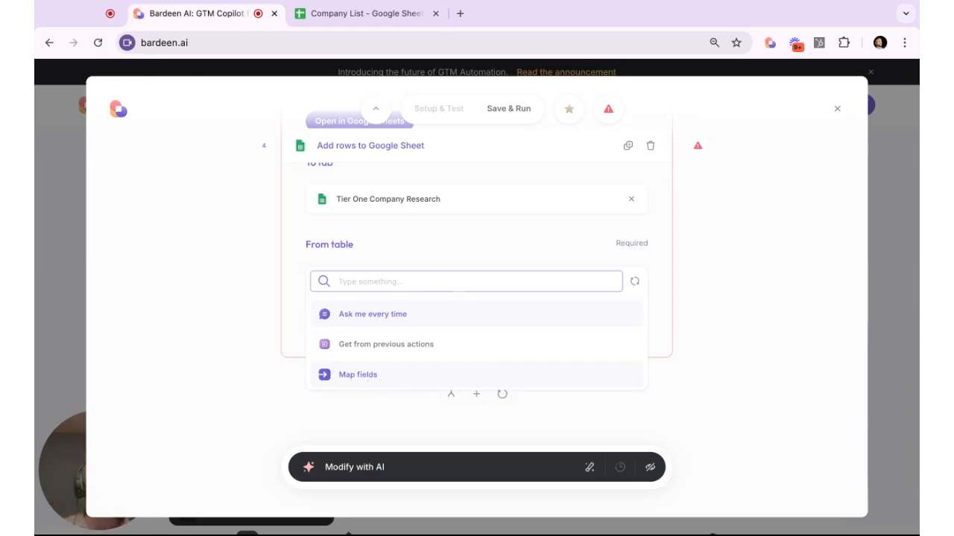
click(372, 375)
scroll(432, 333, down, 3)
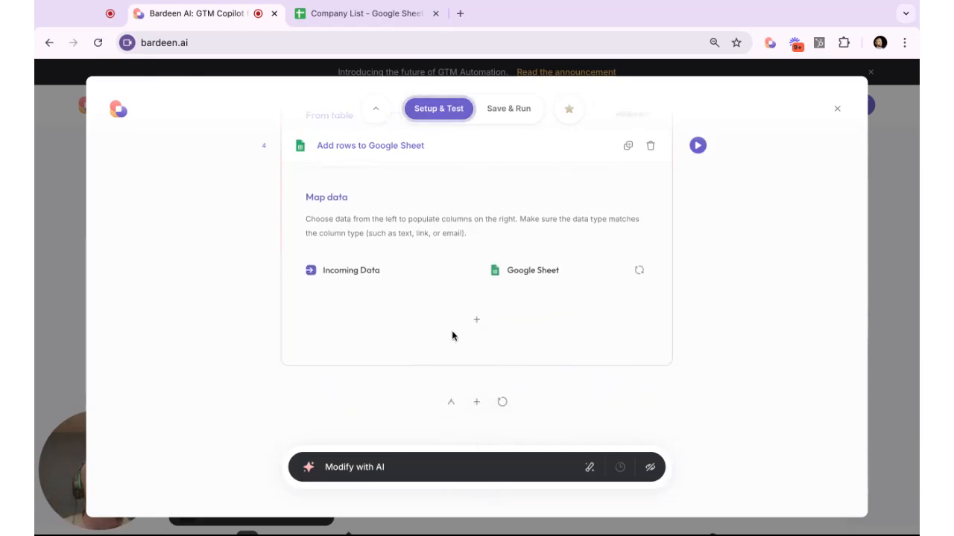
- Add a Linkedin column to the data mapping and fill it with the Get company info action's LinkedIn URL
click(477, 322)
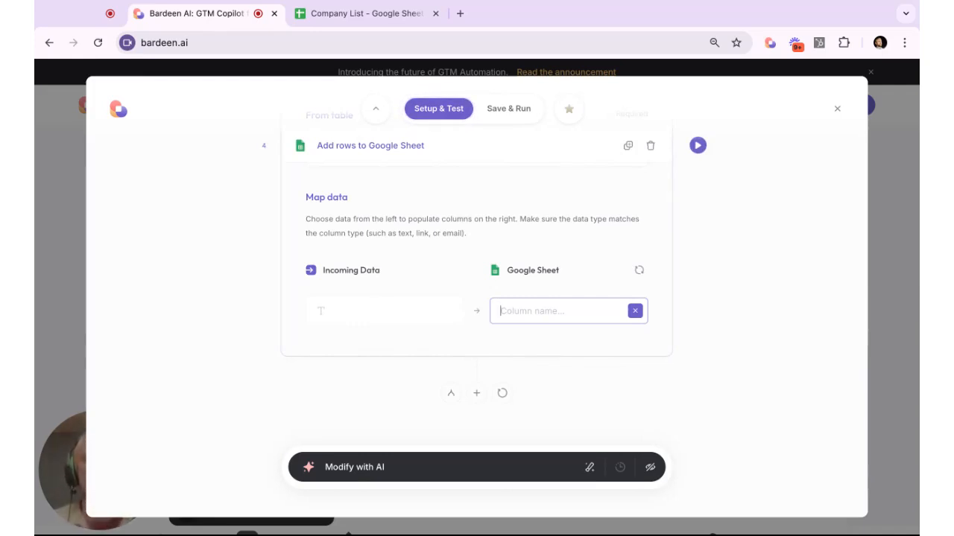
text(Linkedin)
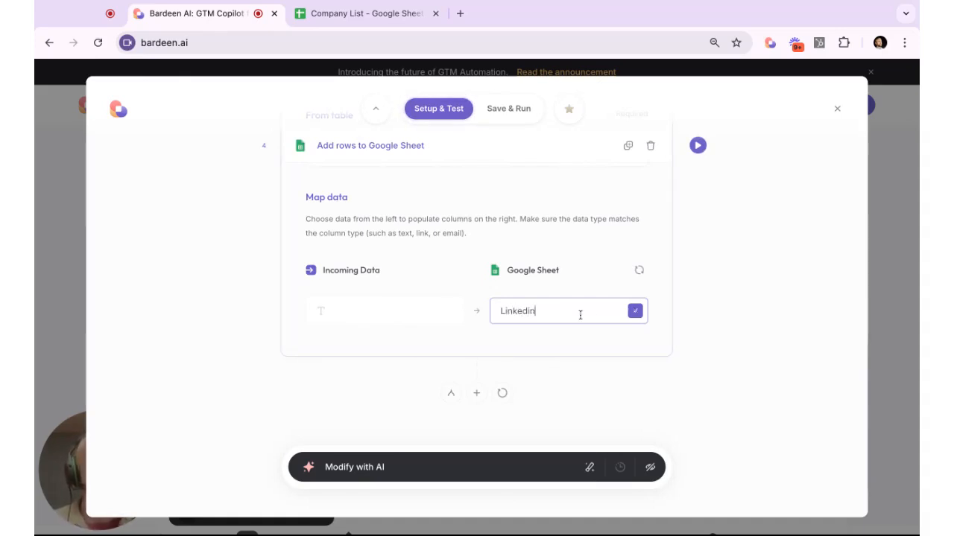
click(635, 310)
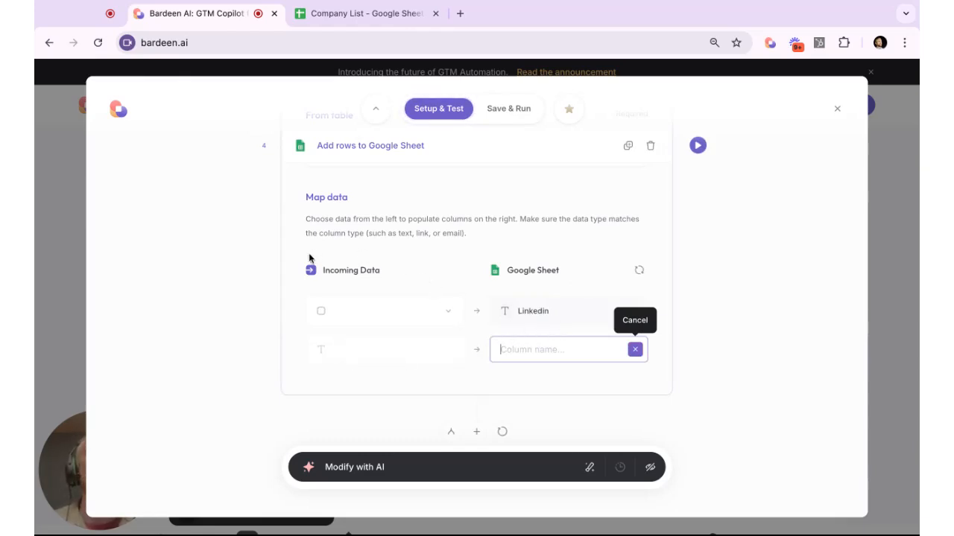
click(396, 318)
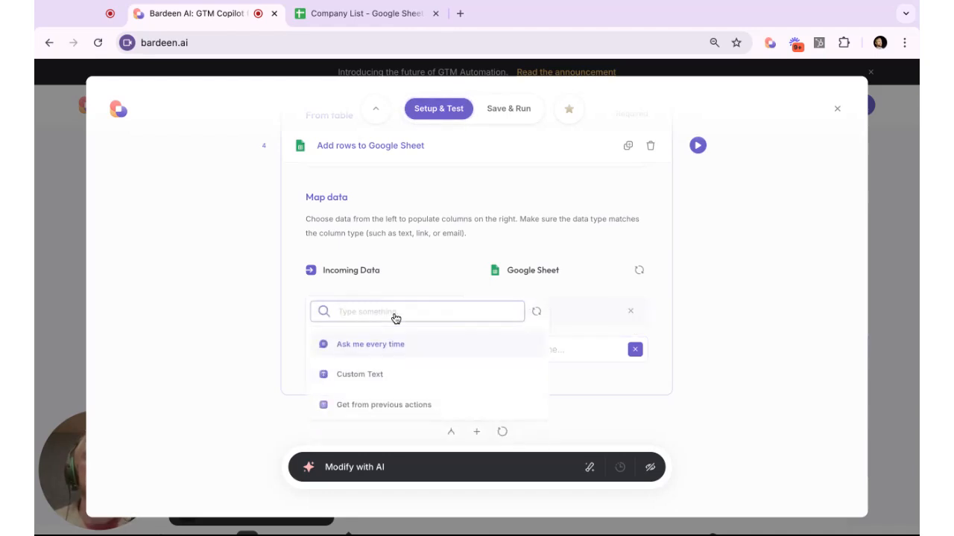
text(linked)
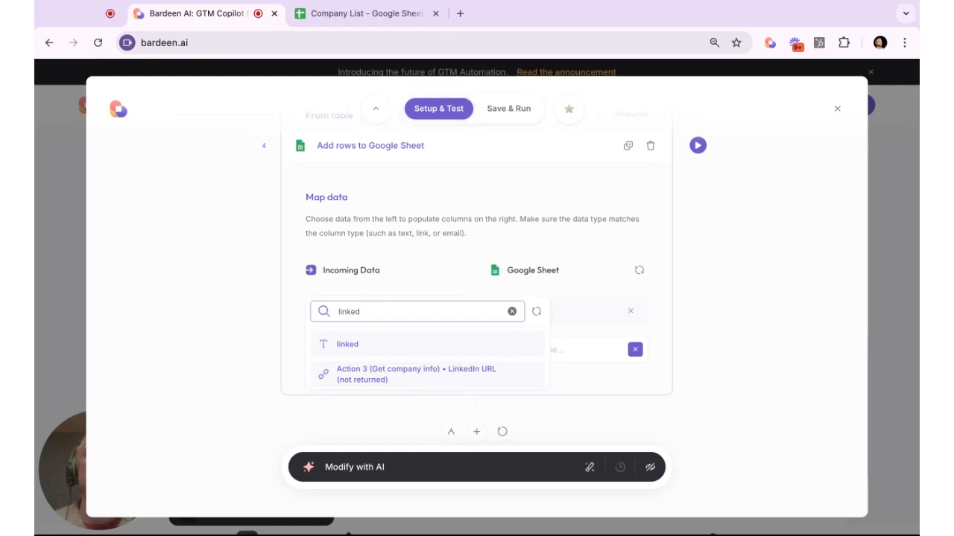
click(404, 384)
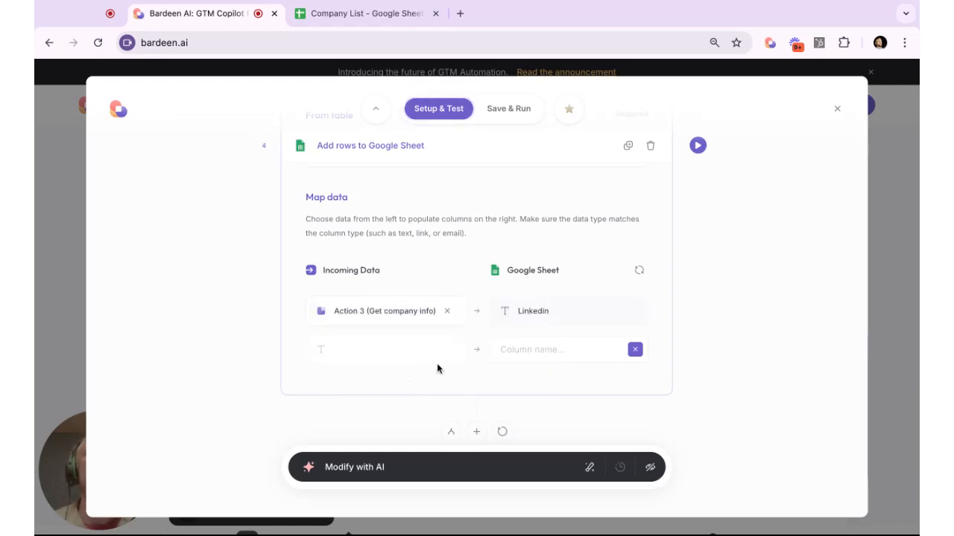
- Add a Description column to the data mapping and fill it with the web search action's Response field
click(532, 343)
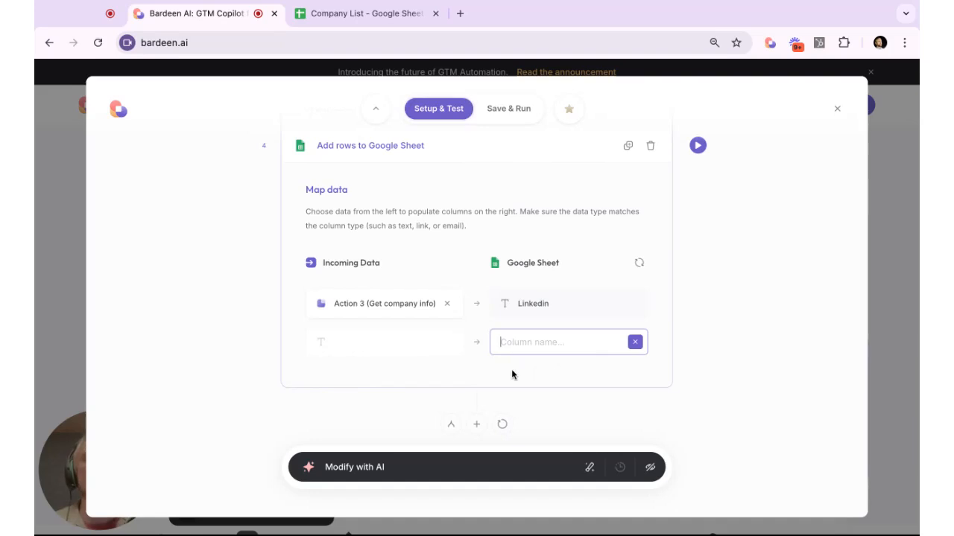
text(Descript)
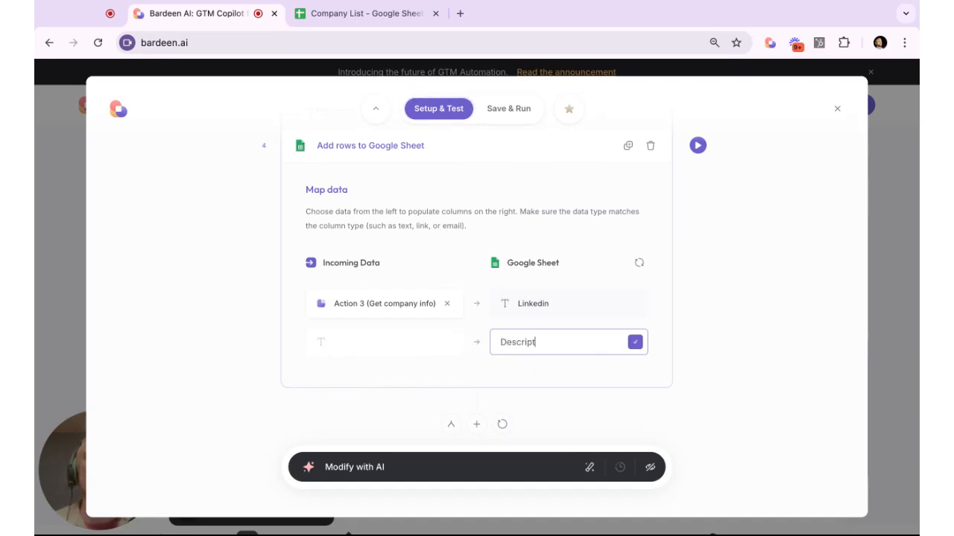
text(ion)
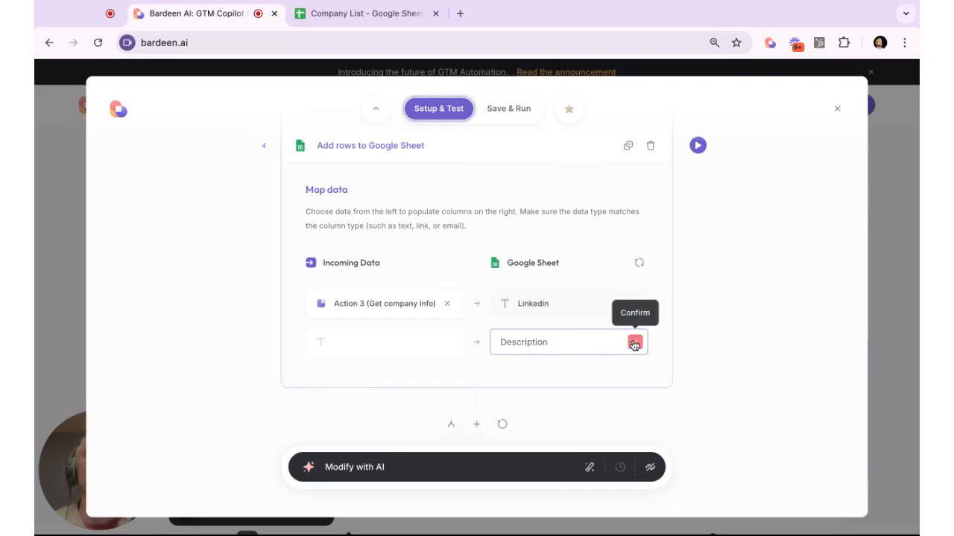
click(634, 342)
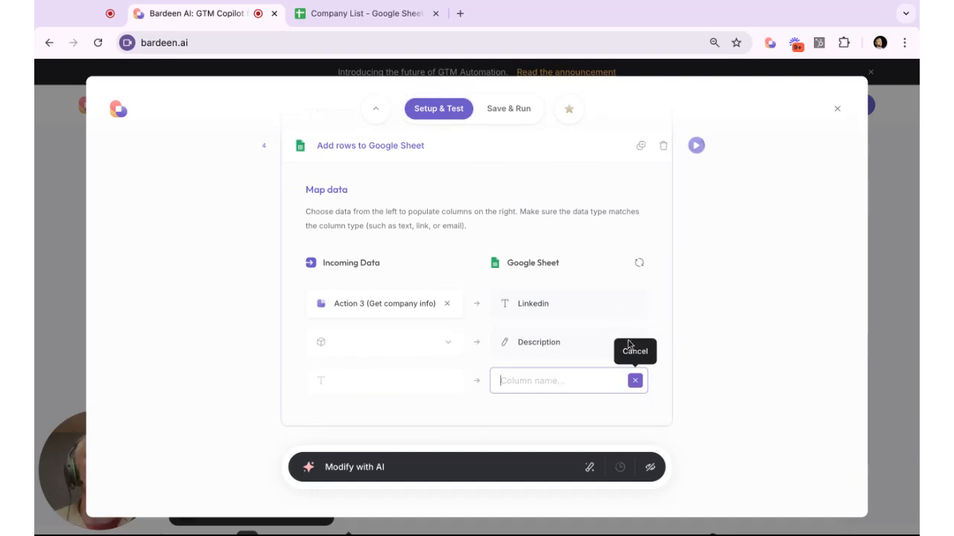
click(402, 344)
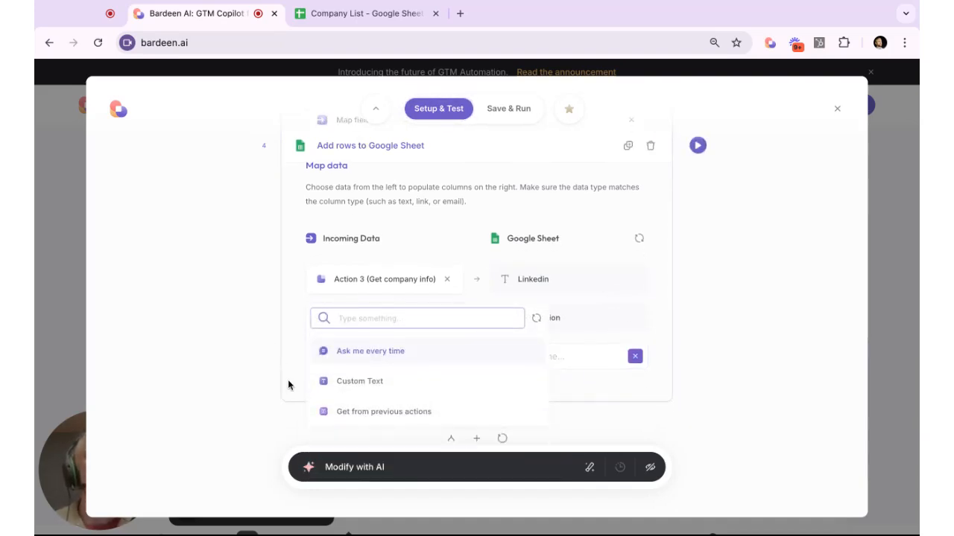
click(368, 415)
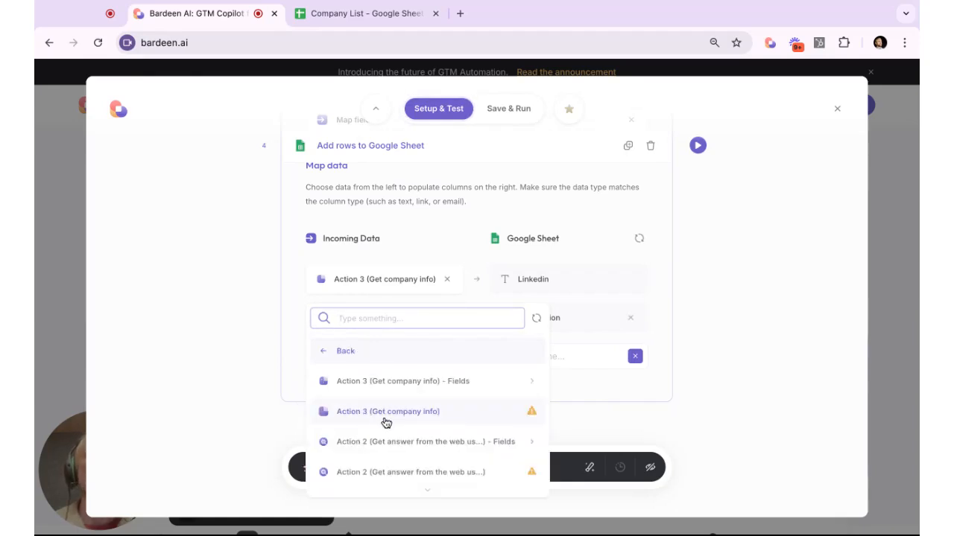
scroll(384, 417, down, 1)
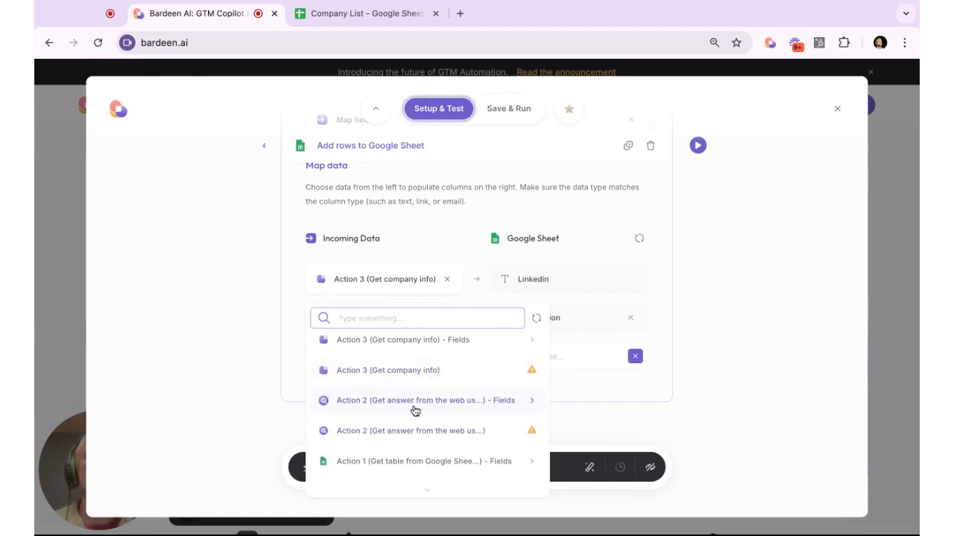
click(415, 411)
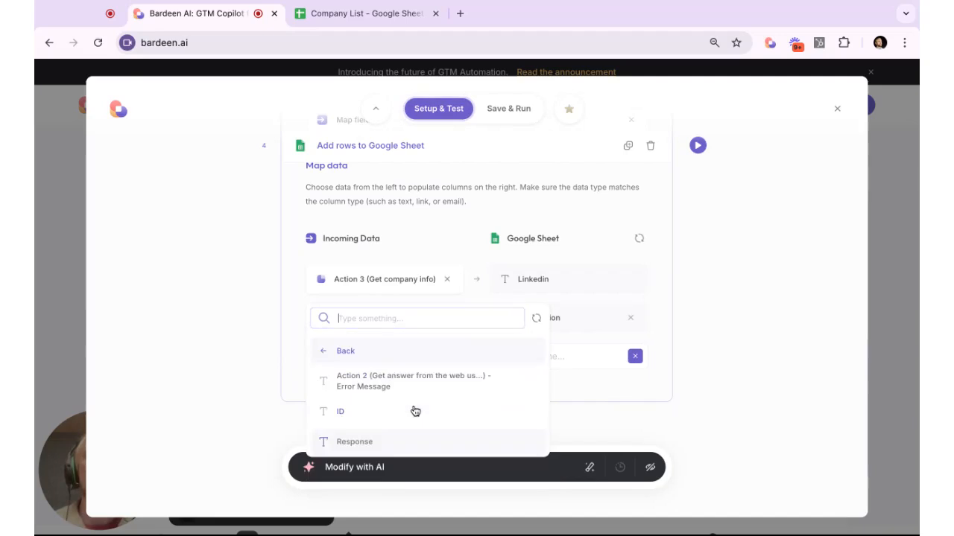
click(358, 443)
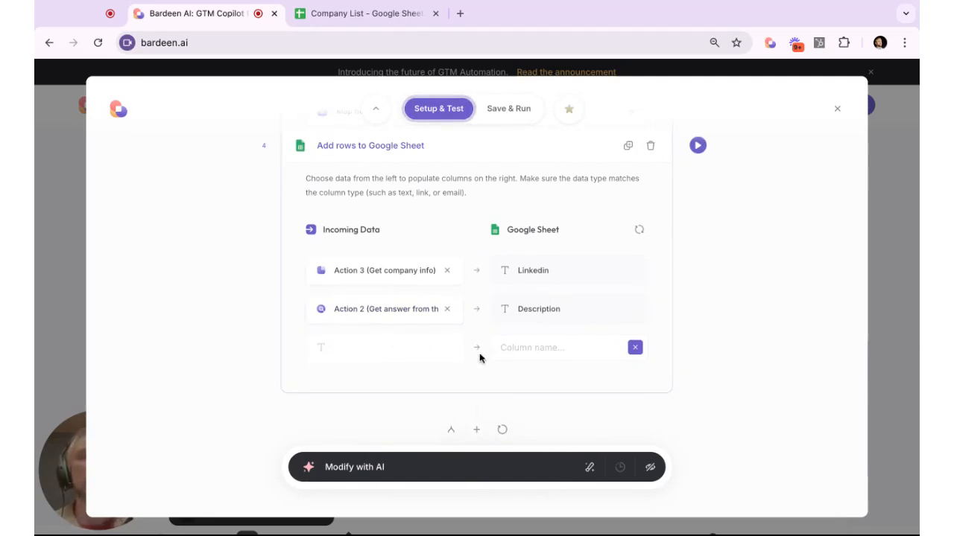
- Add a Company Name column to the data mapping and fill it with the Google Sheet table's Company Name field
click(532, 348)
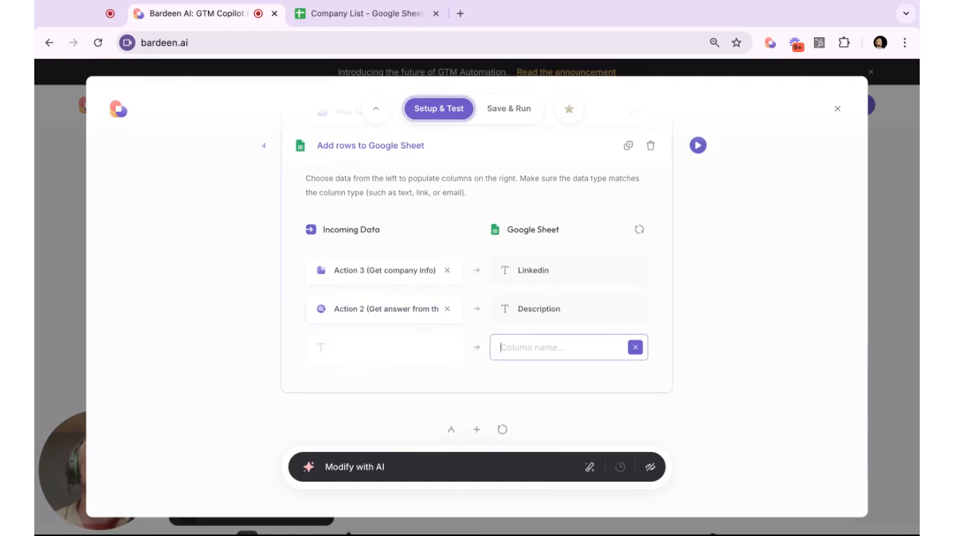
text(Compa)
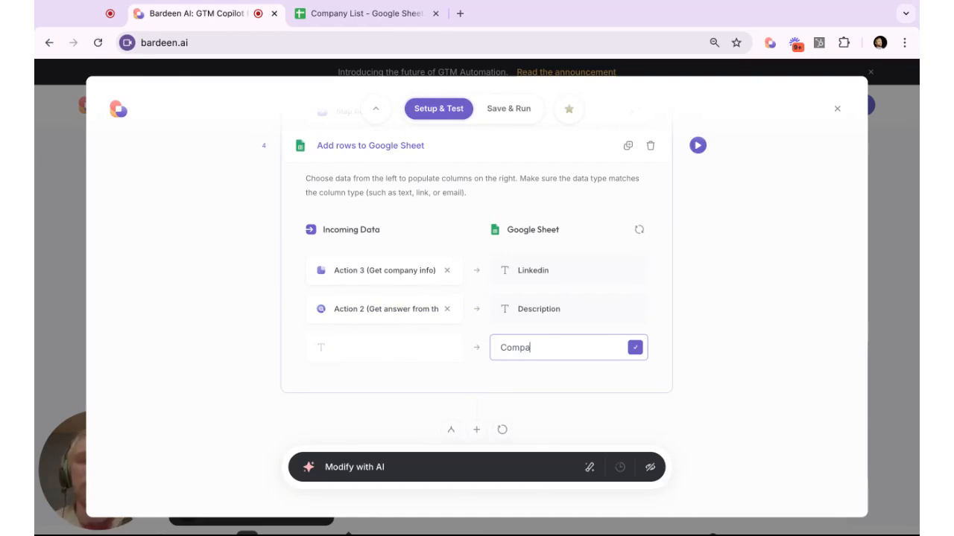
text(ny Name)
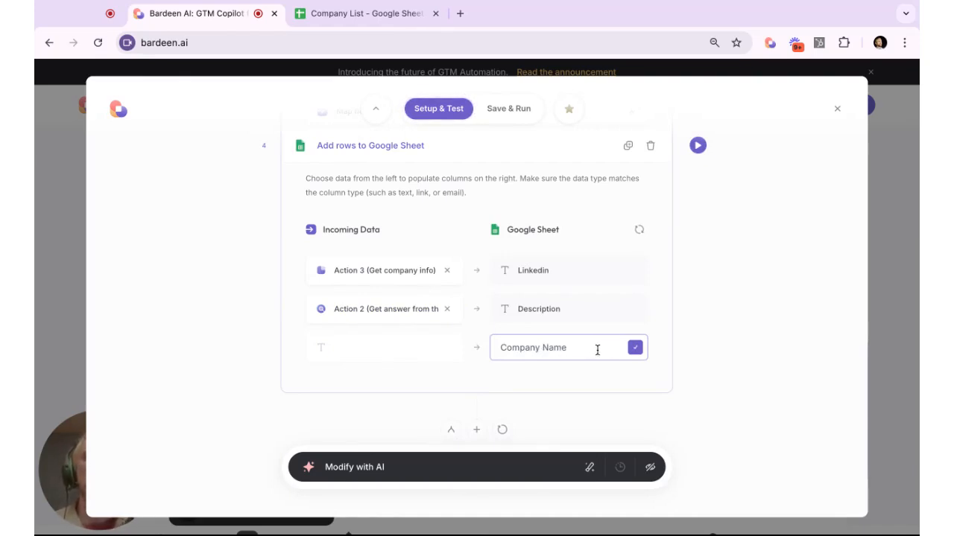
click(634, 348)
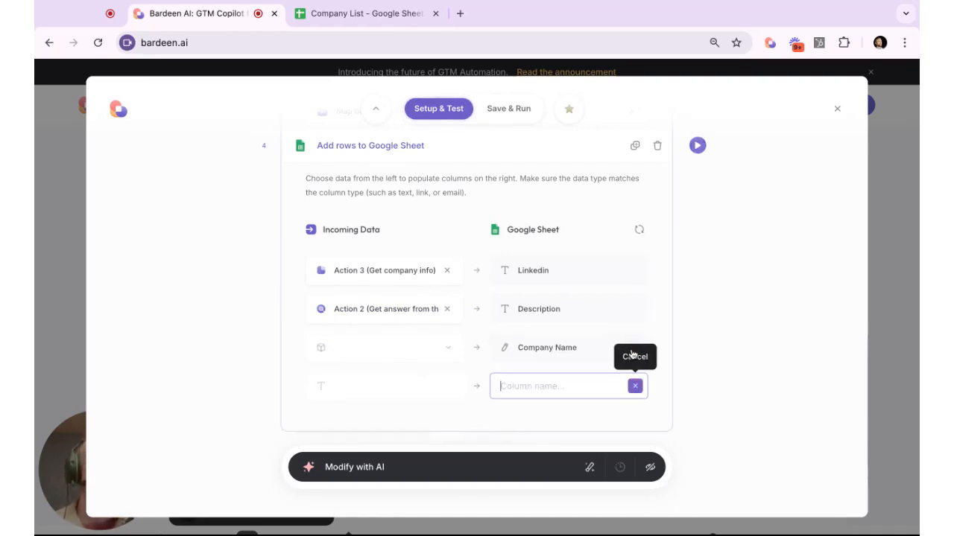
click(386, 350)
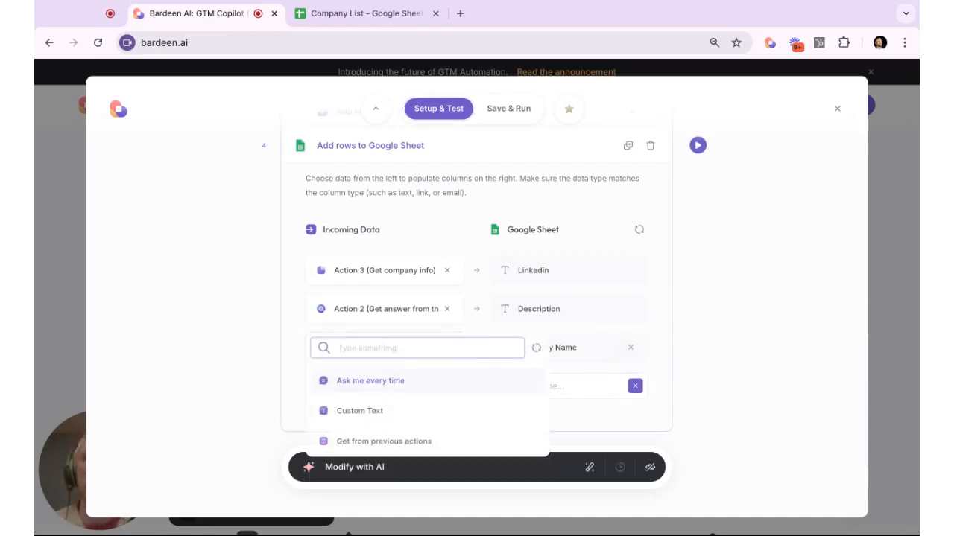
text(Company )
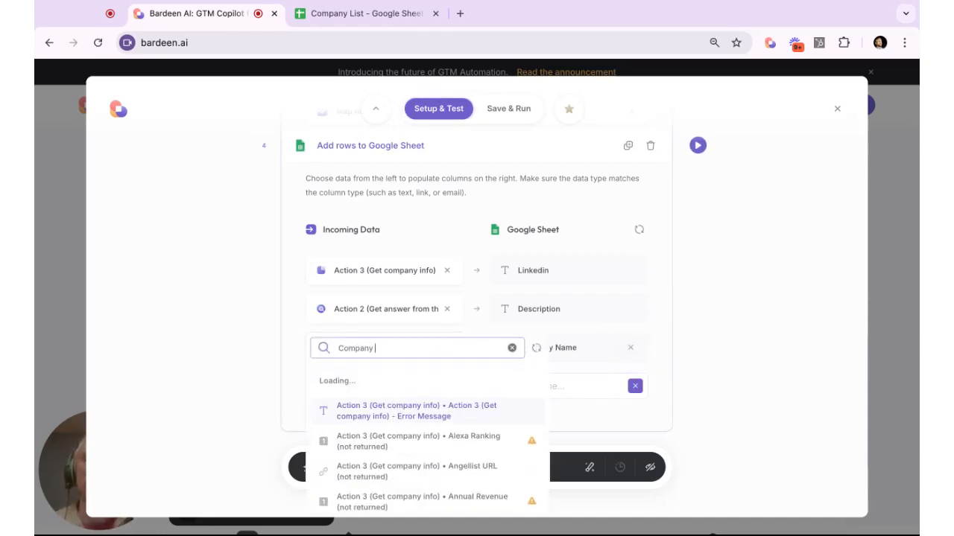
text(Name)
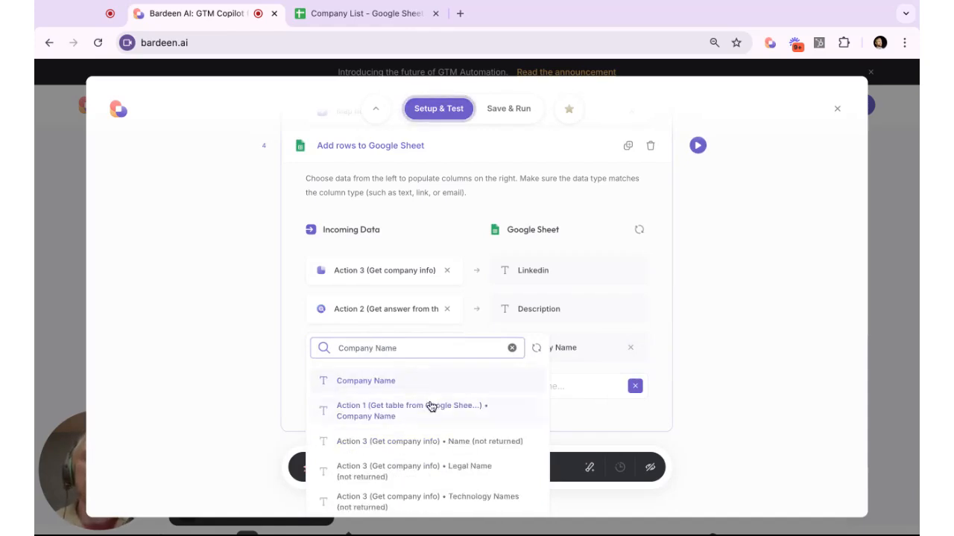
click(406, 418)
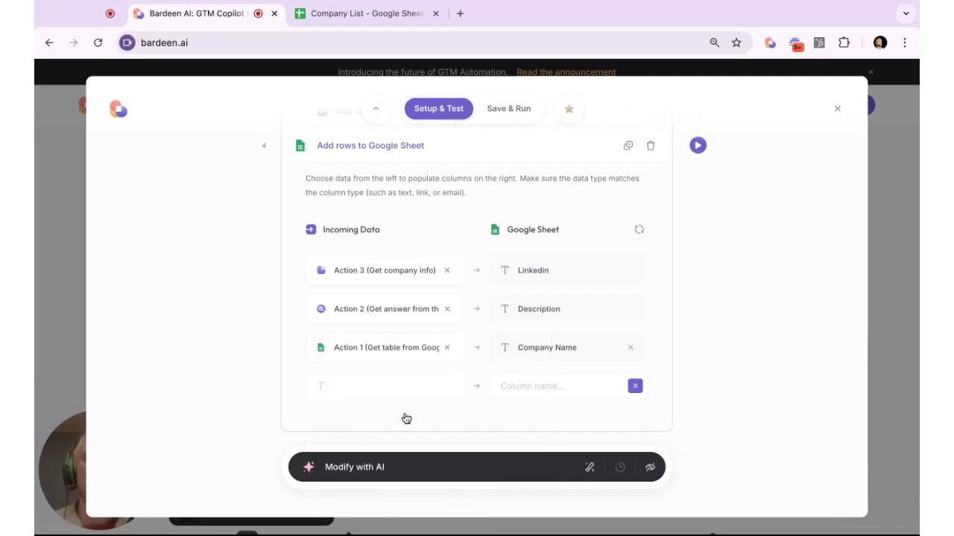
- Add a Domain Name column to the data mapping and fill it with the Google Sheet table's Domain field
click(548, 387)
text(D)
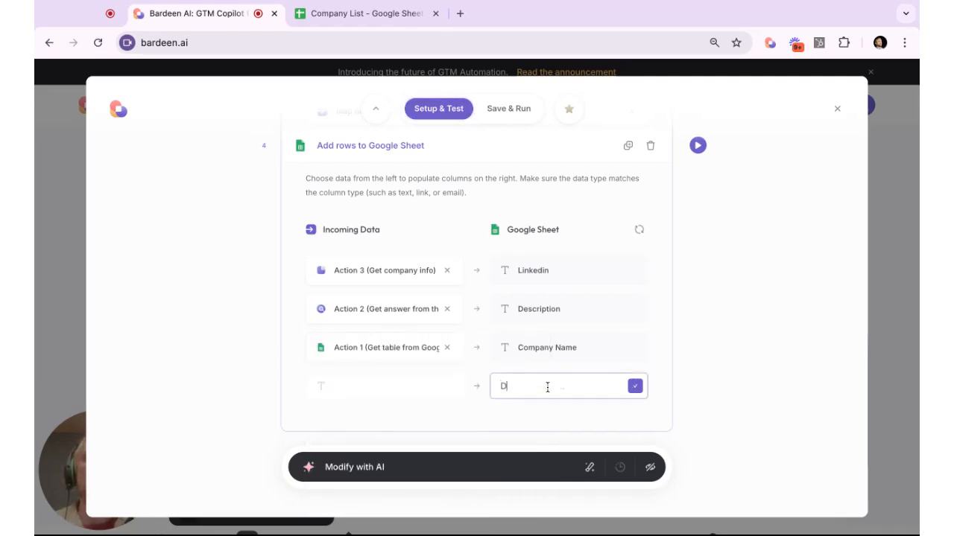
text(omain Name)
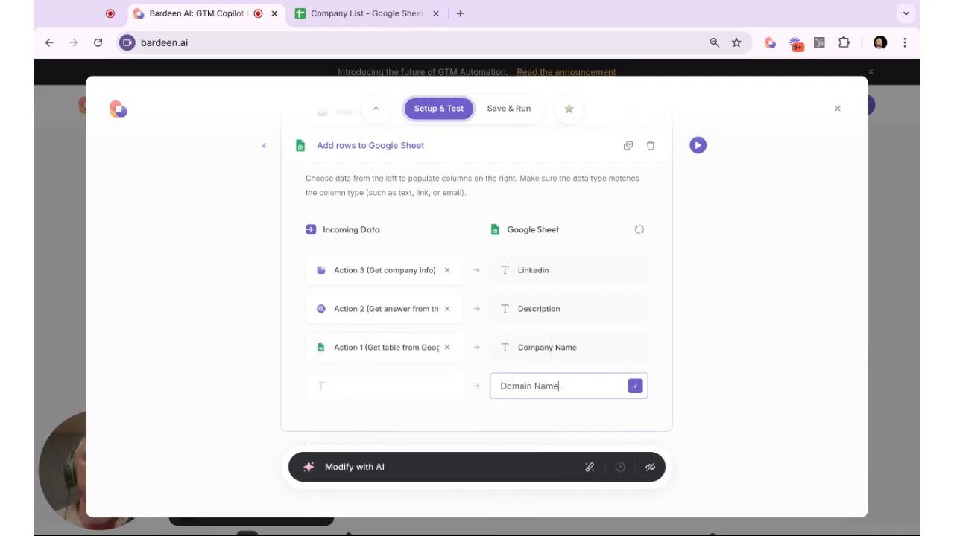
click(634, 386)
click(405, 389)
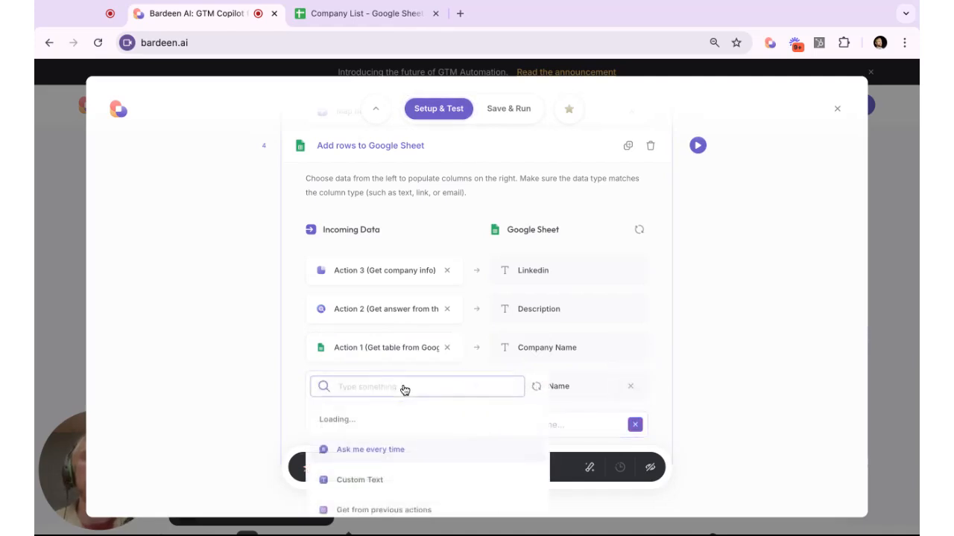
text(Domain)
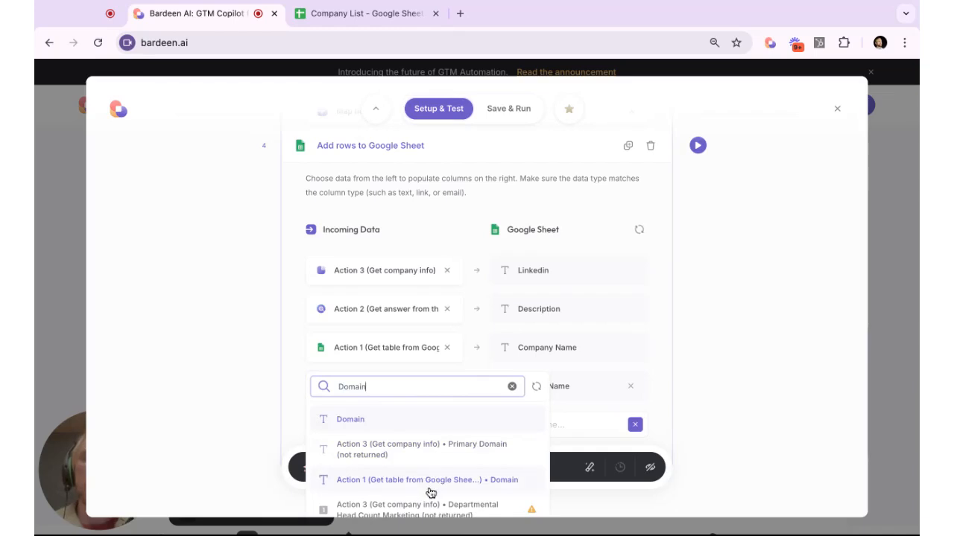
click(419, 483)
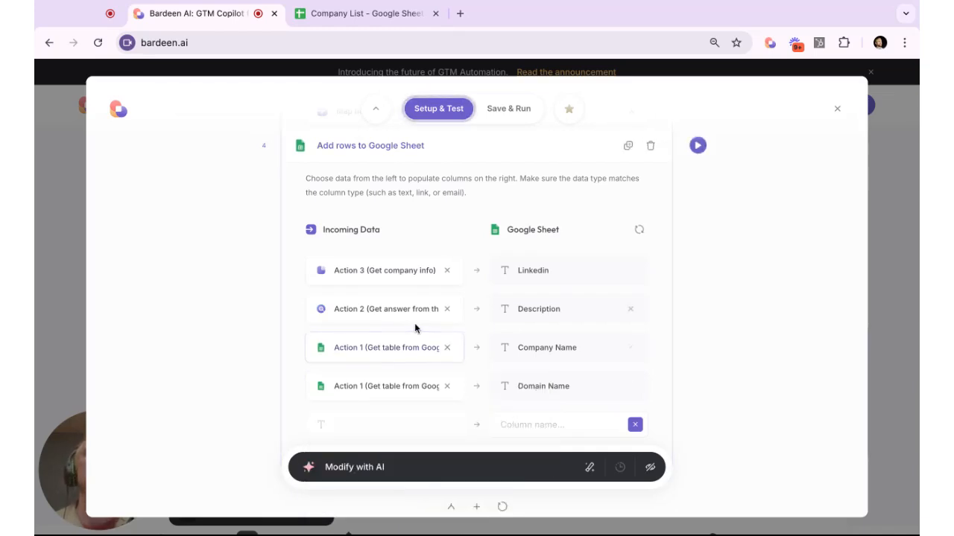
- Test the Add rows to Google Sheet action with the mapped columns
scroll(537, 265, down, 3)
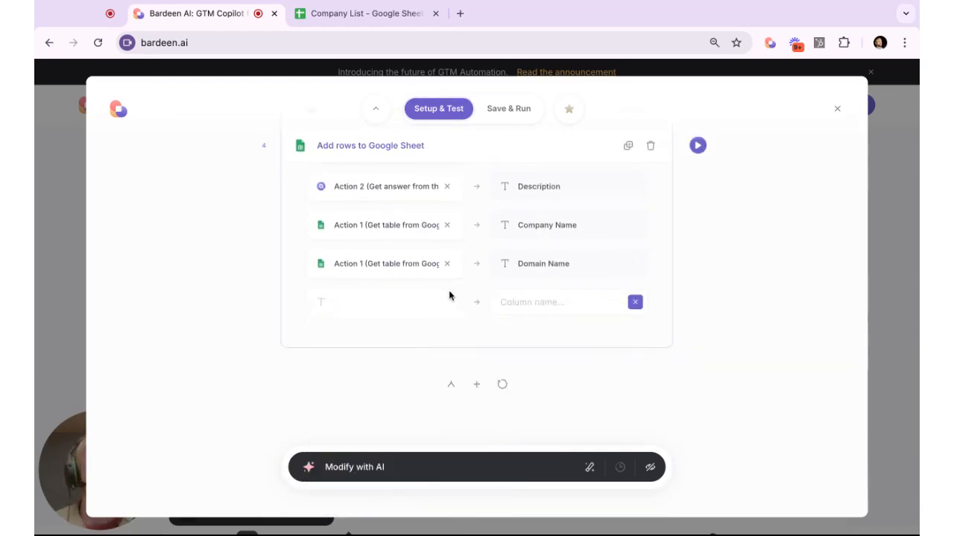
click(622, 311)
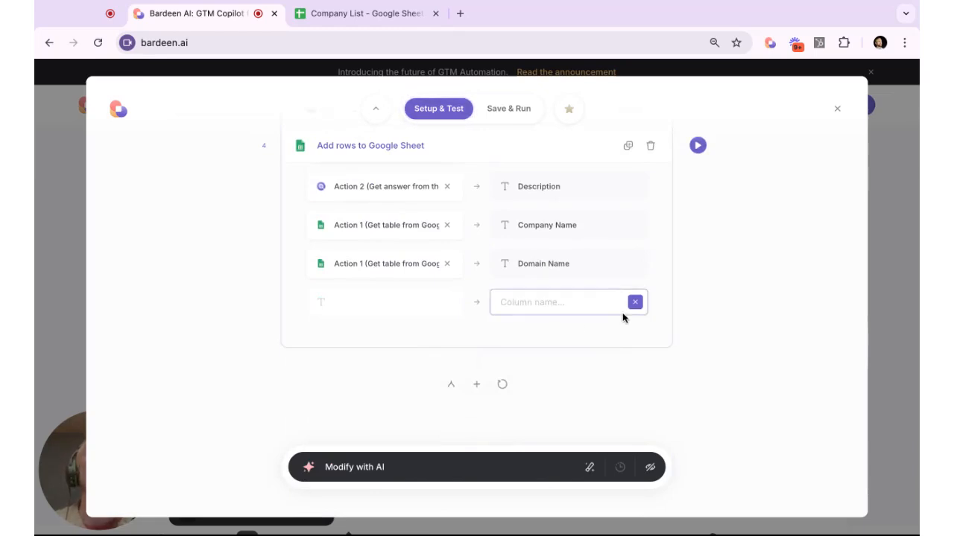
scroll(477, 223, up, 2)
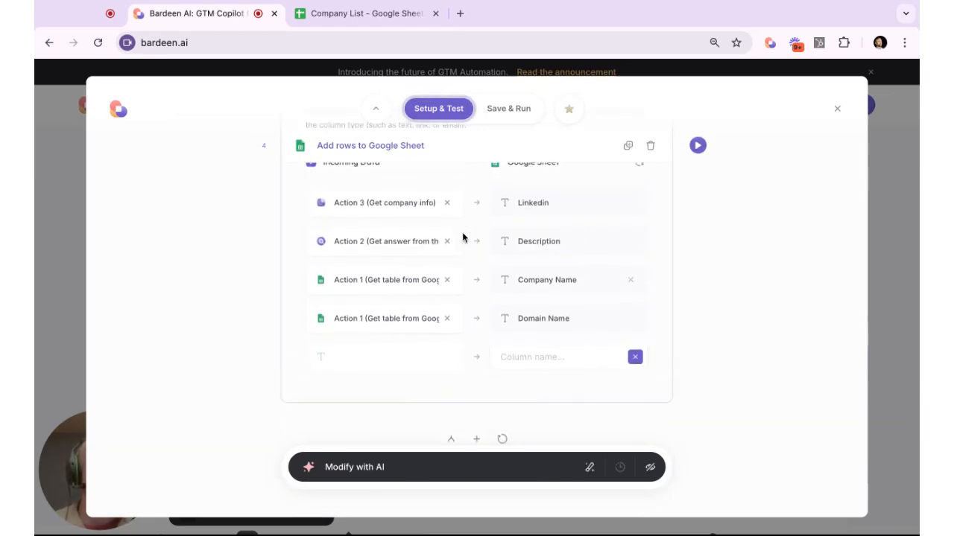
scroll(460, 244, up, 1)
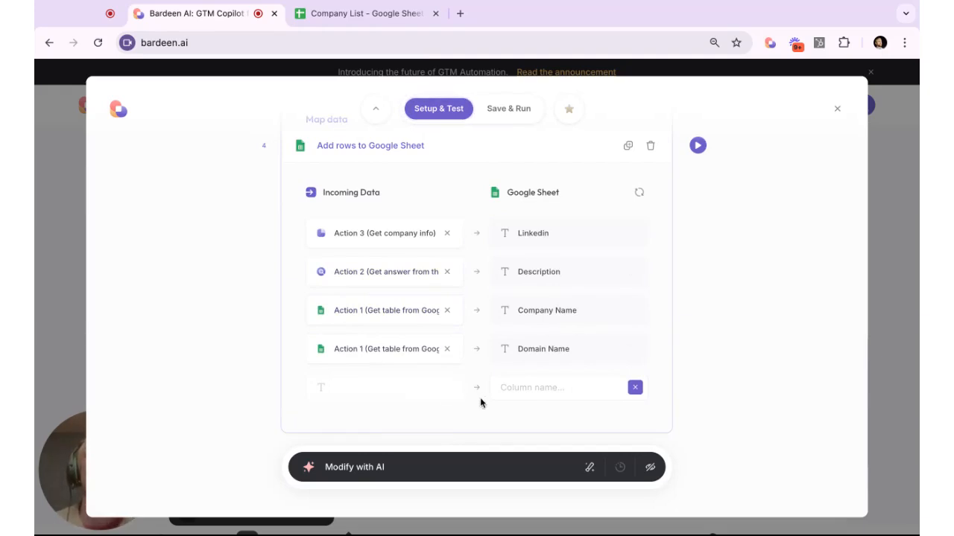
scroll(479, 402, up, 1)
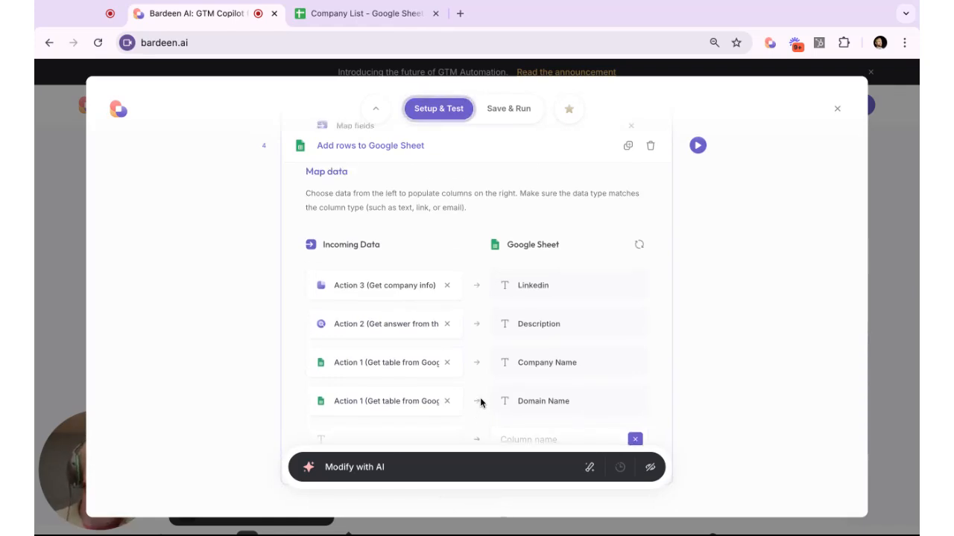
scroll(480, 403, up, 1)
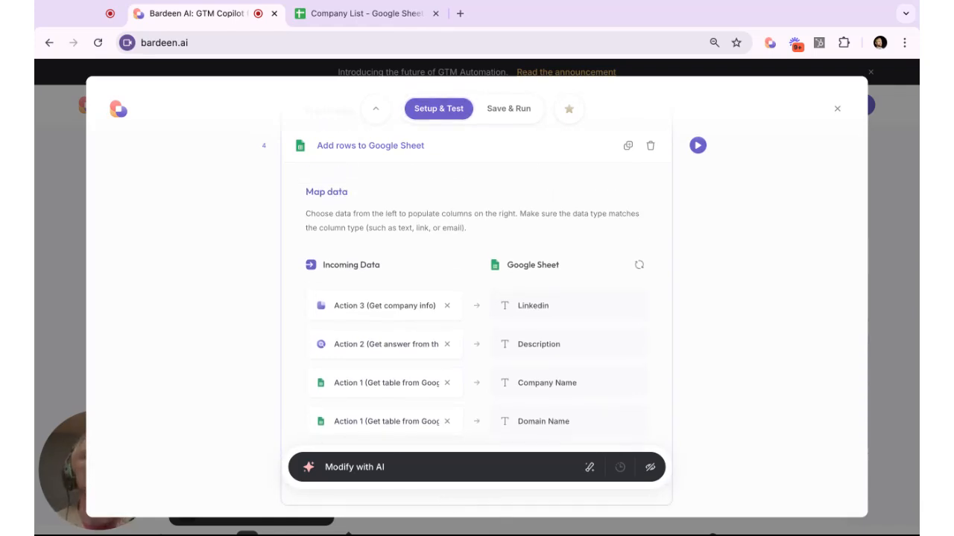
click(698, 146)
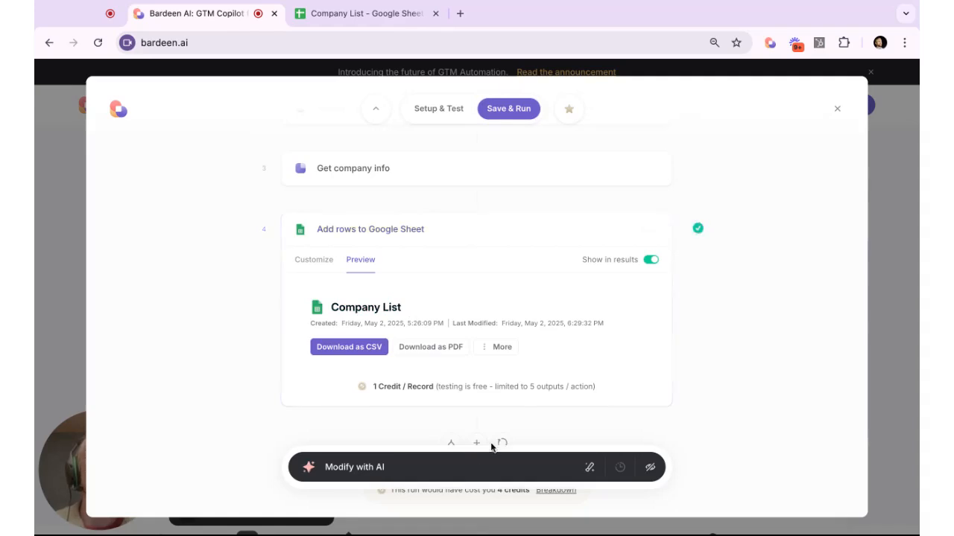
- Review the Add rows action's test preview and the playbook's action list, then close the playbook builder
scroll(525, 391, down, 2)
scroll(524, 390, down, 1)
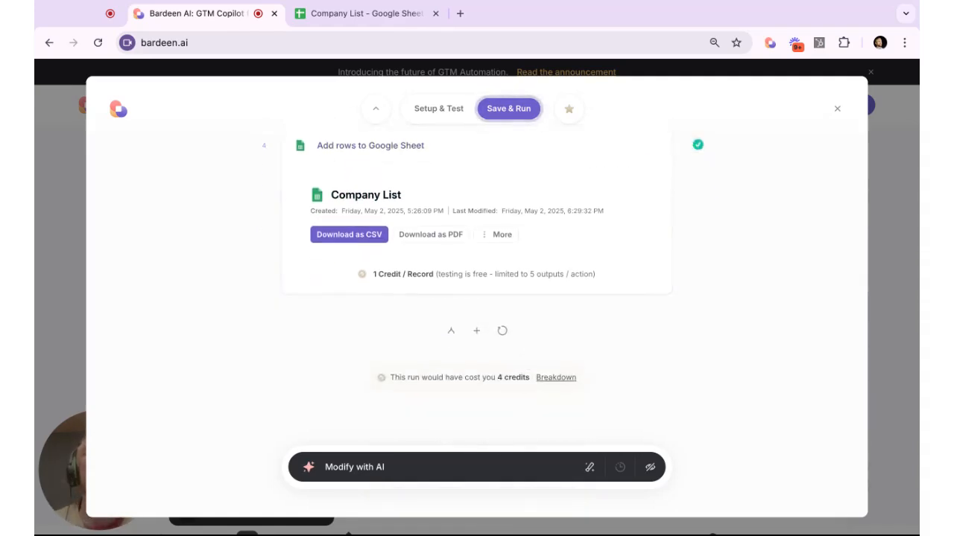
scroll(526, 342, up, 5)
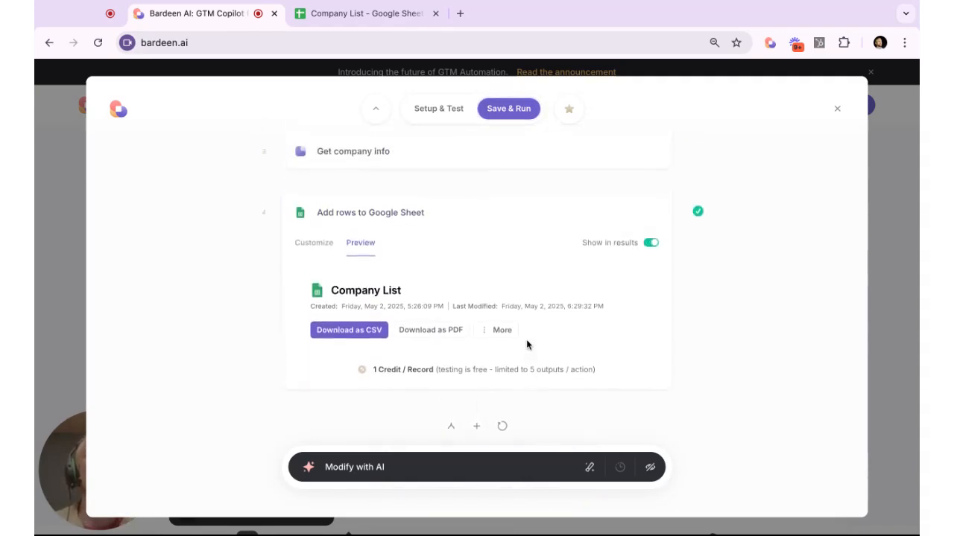
scroll(526, 344, up, 6)
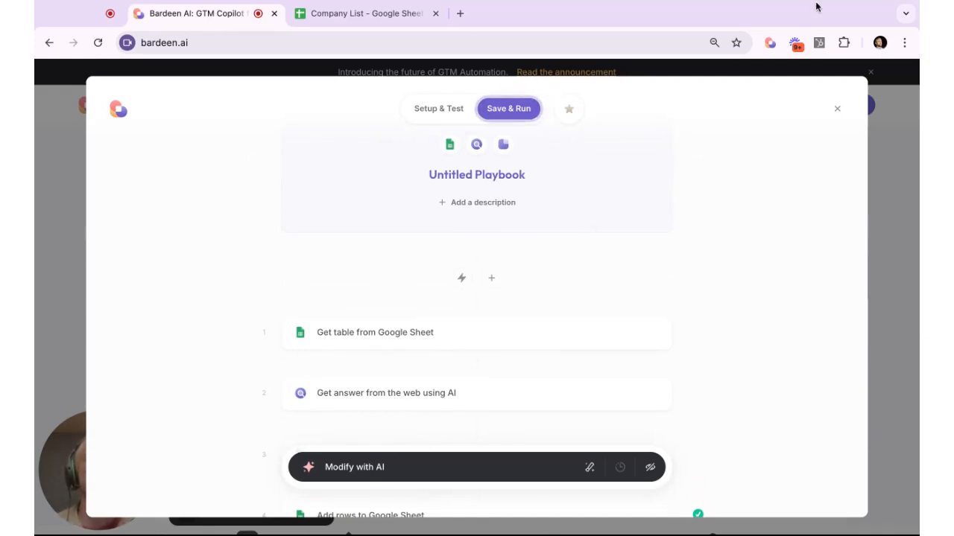
click(770, 46)
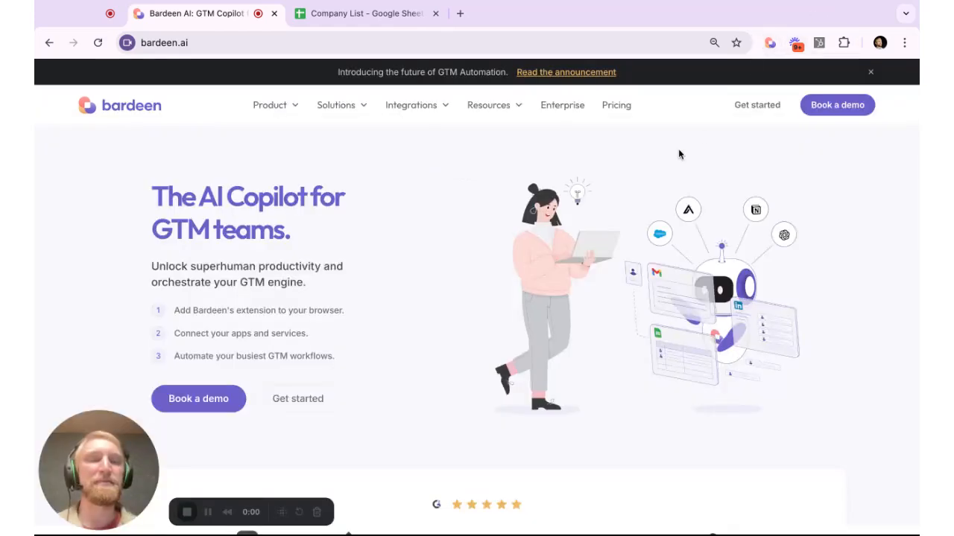